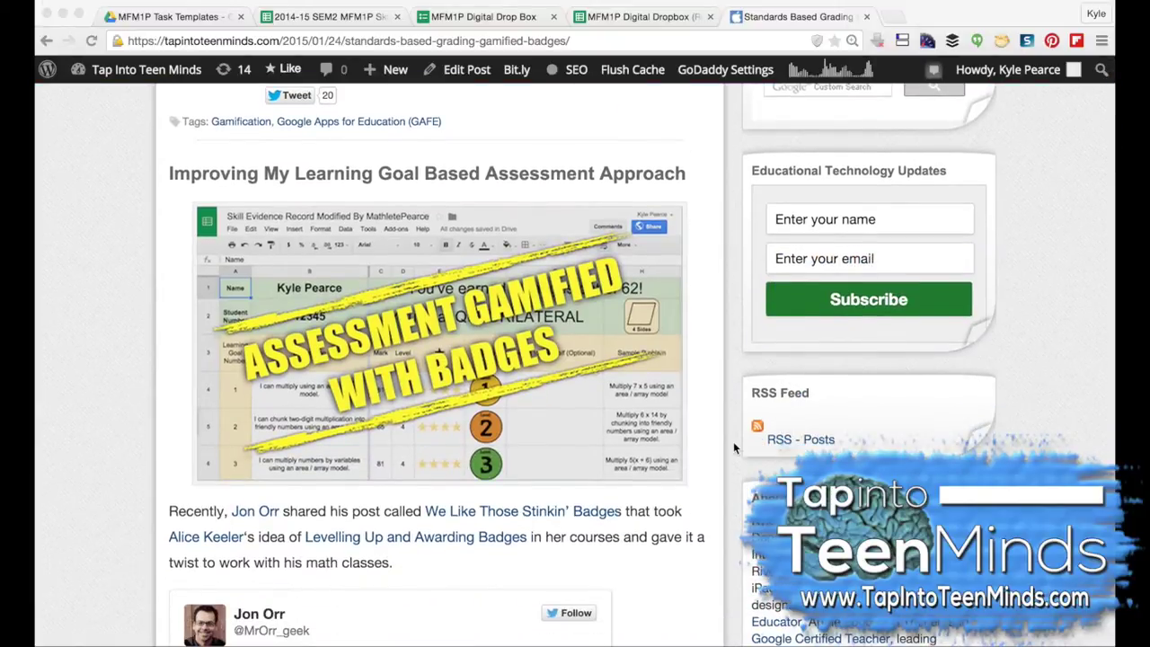
Step: Scroll through the gamified badges post, past the badge images, to the 'VIEW MY GSHEET' link
scroll(733, 447, "down", 15)
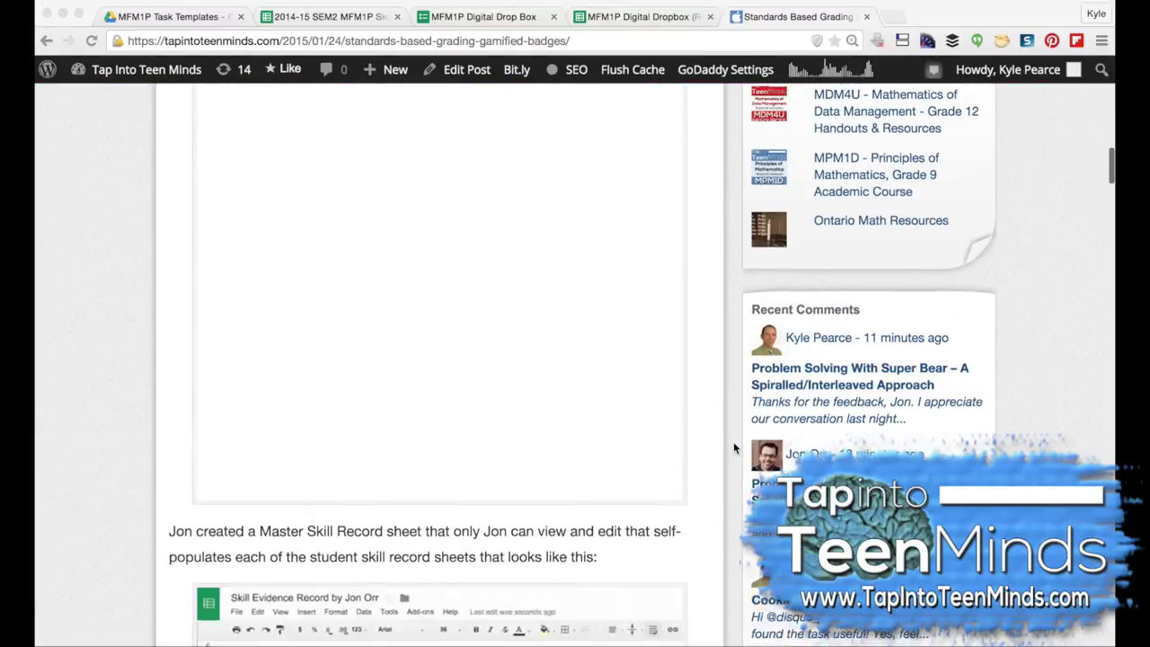
scroll(733, 447, "down", 7)
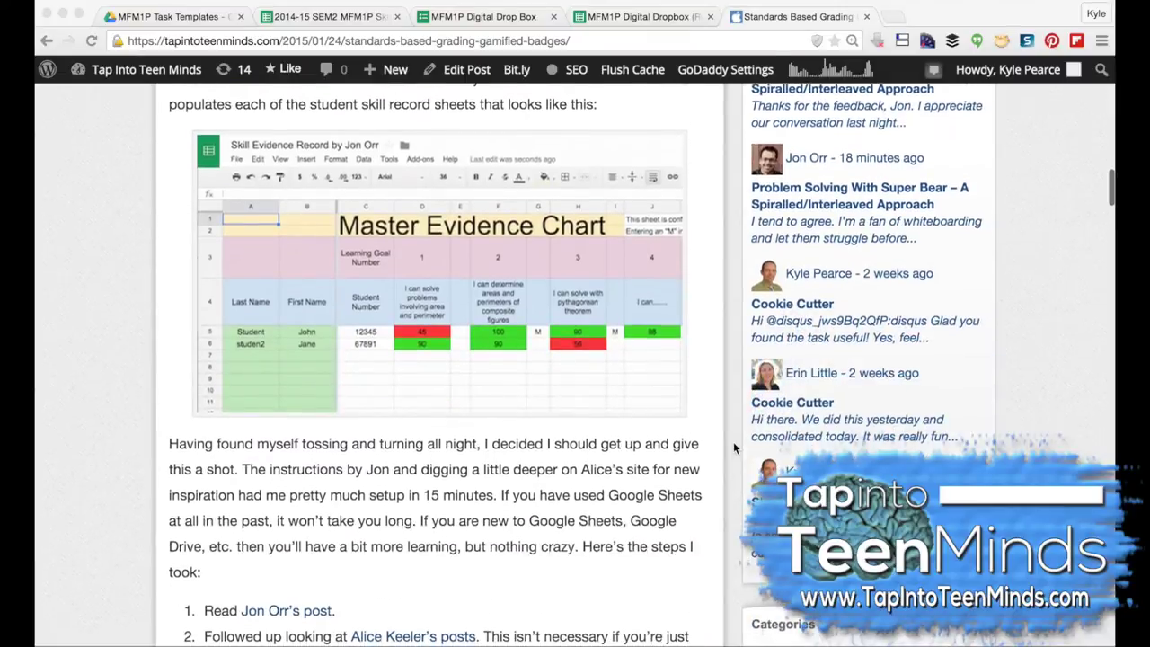
scroll(734, 448, "down", 20)
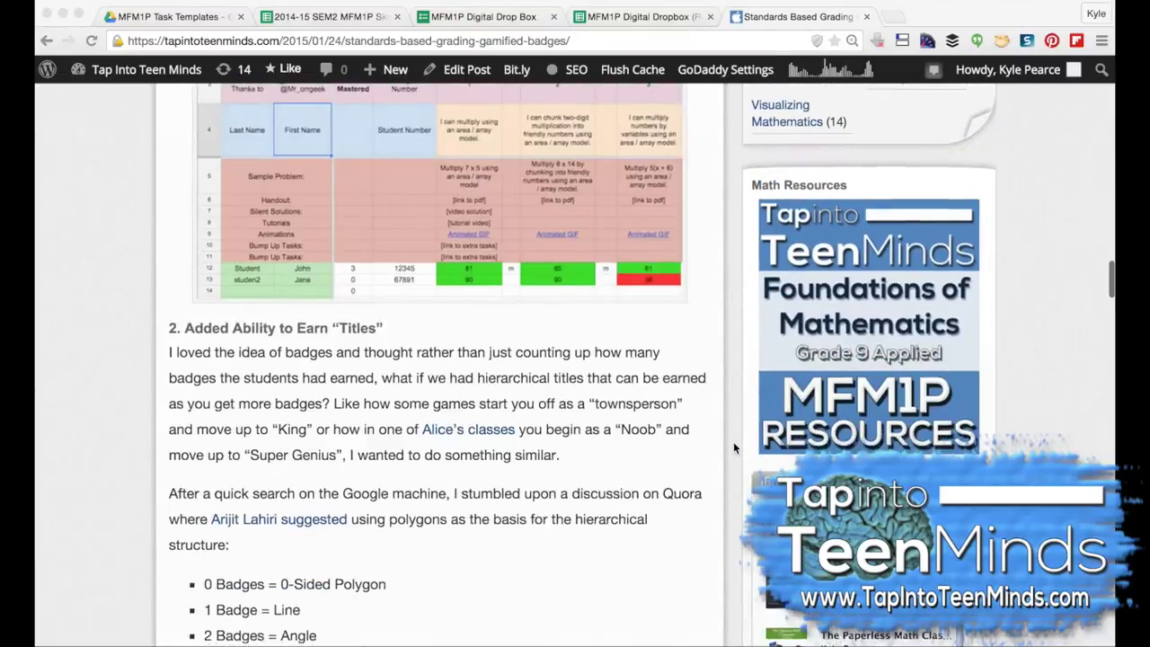
scroll(733, 448, "down", 20)
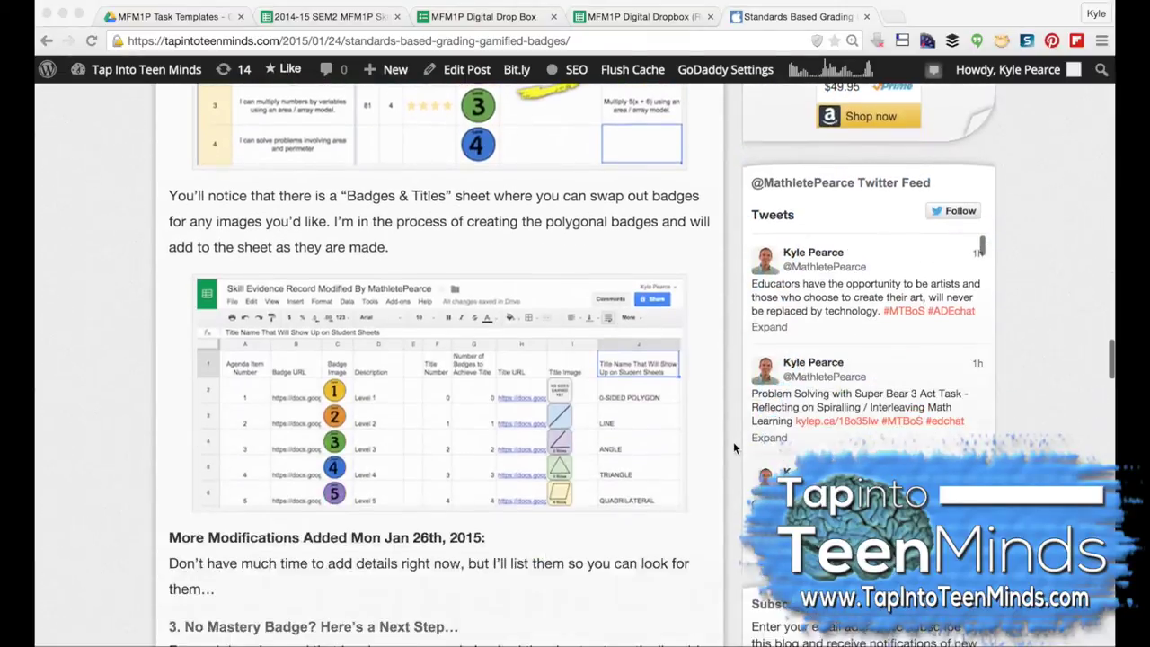
scroll(734, 448, "down", 18)
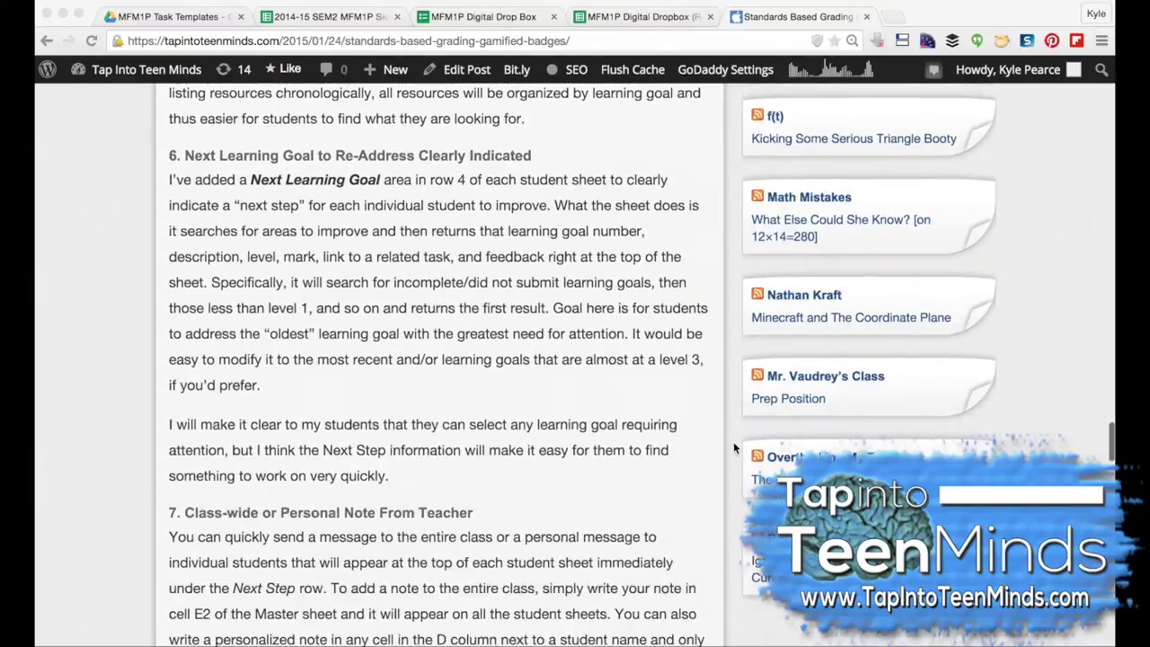
scroll(733, 448, "down", 15)
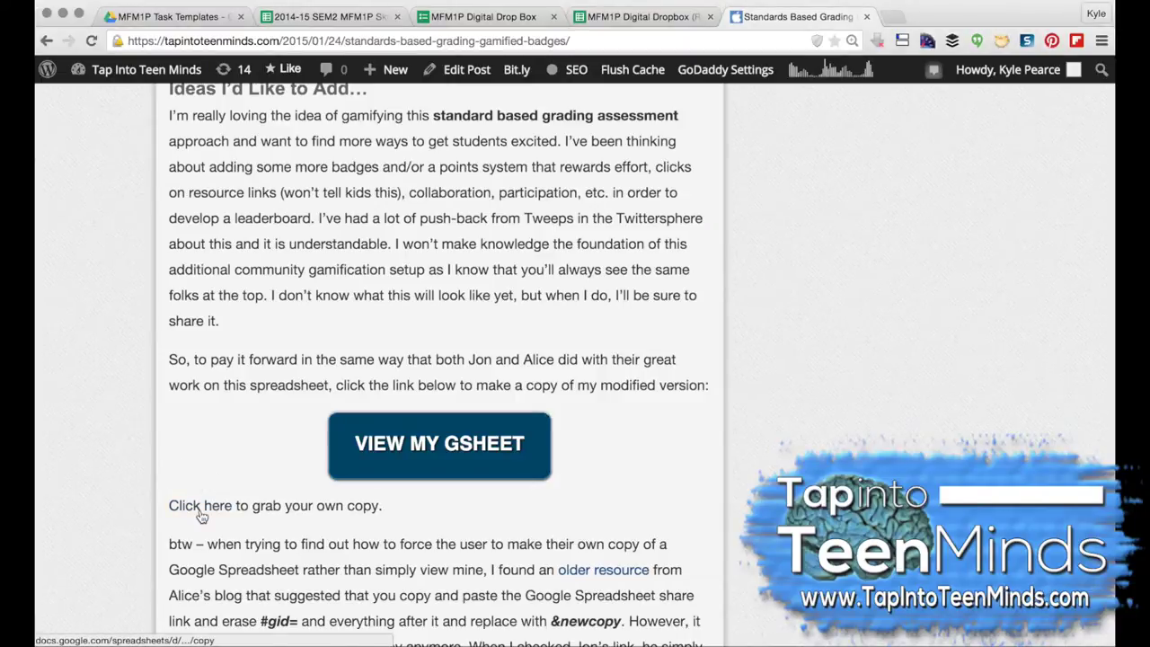
scroll(330, 185, "up", 4)
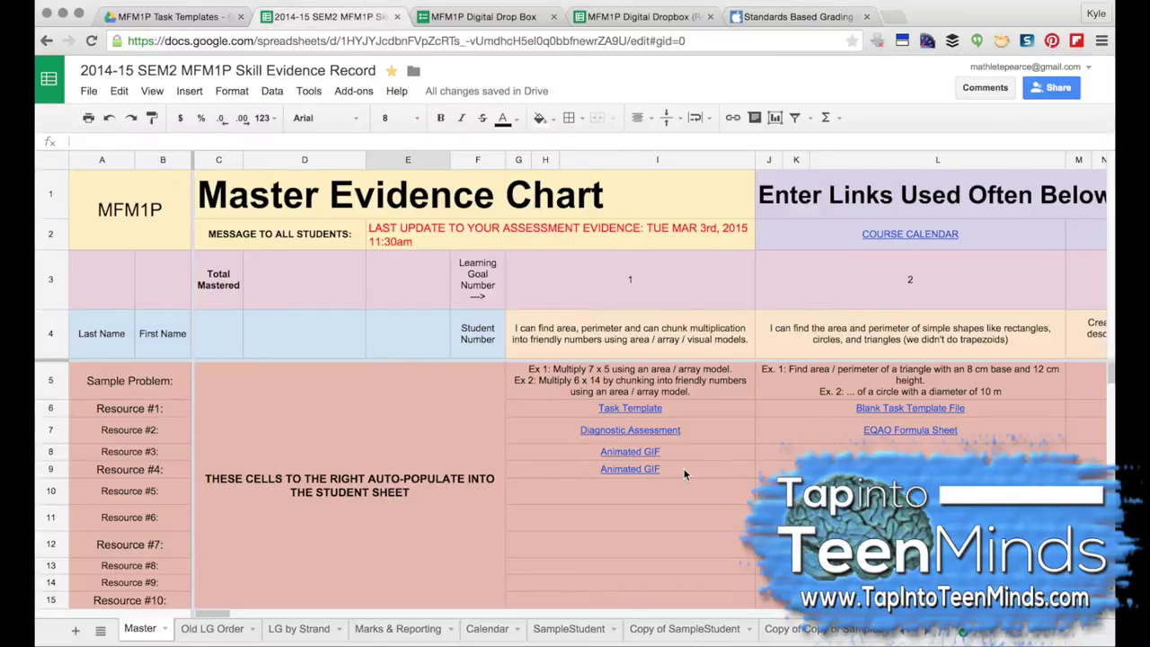
Step: Scroll the Master Evidence Chart down and select the STUDENT SAMPLE cells A30:B30
scroll(684, 468, "right", 10)
scroll(684, 468, "left", 10)
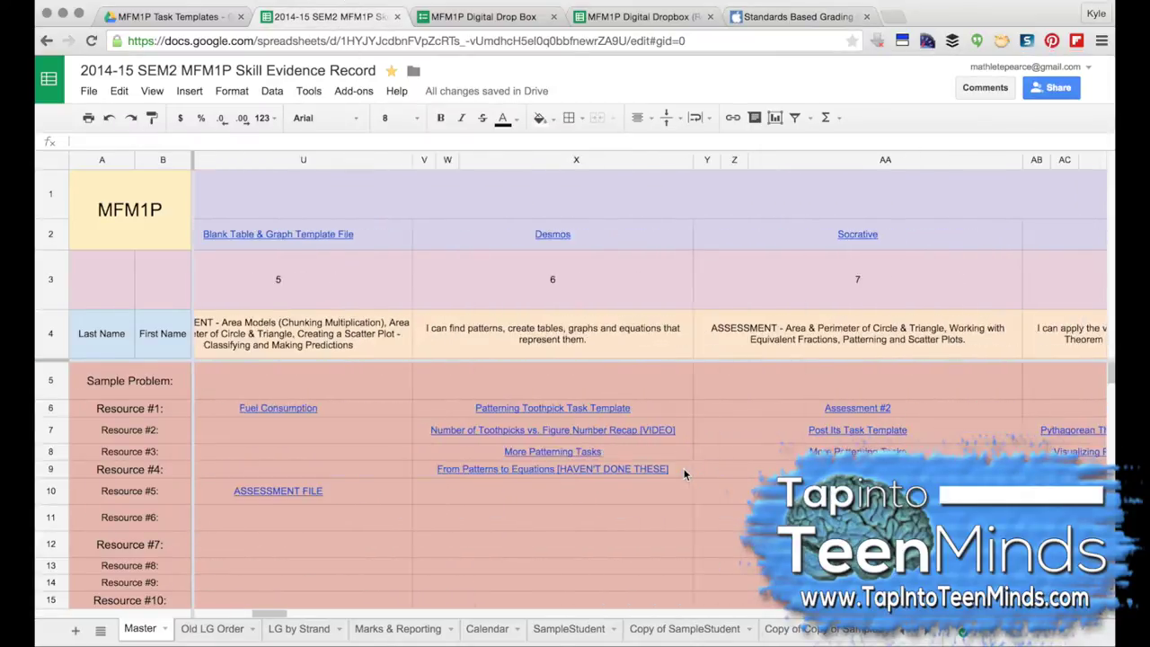
scroll(684, 536, "down", 1)
scroll(684, 537, "down", 5)
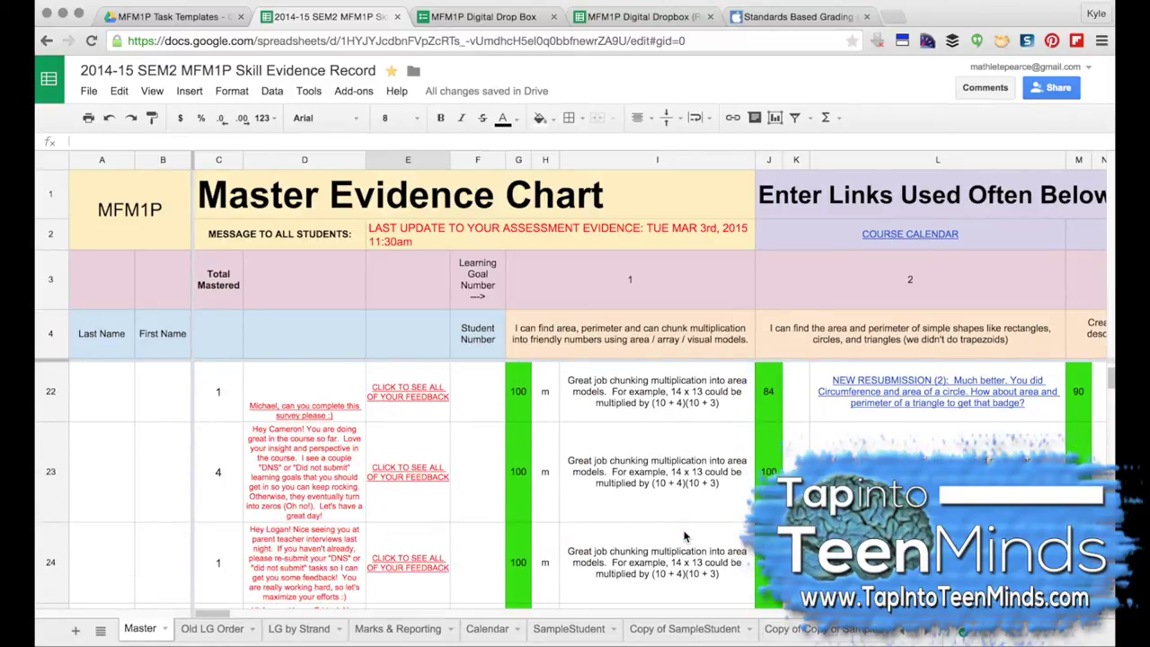
scroll(684, 536, "down", 4)
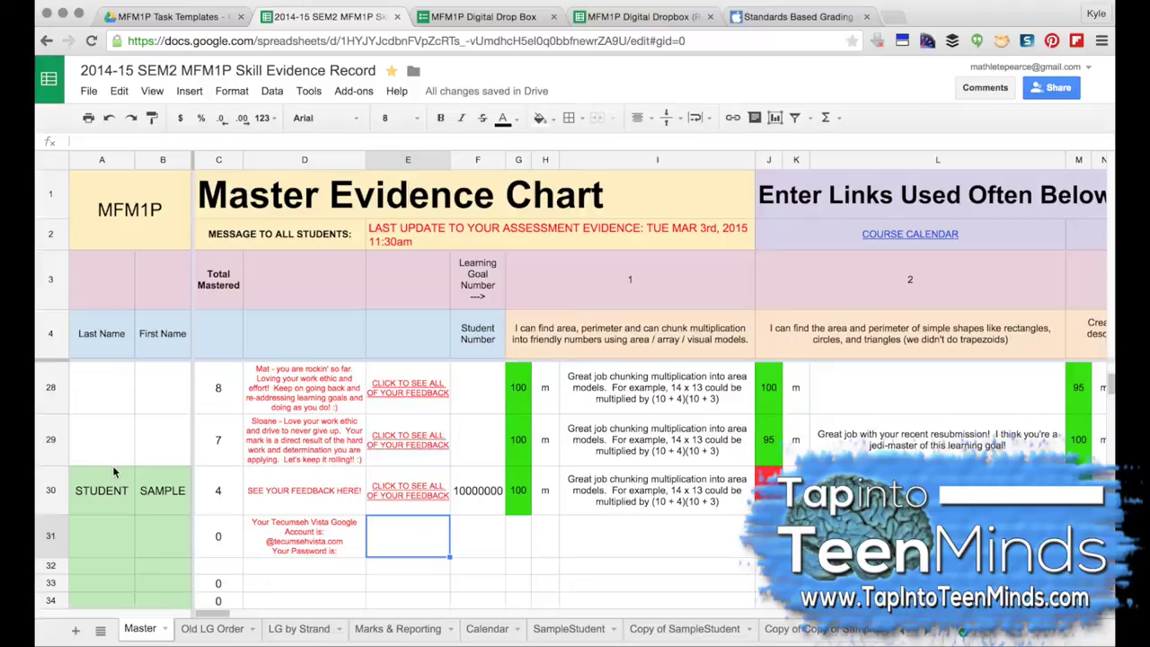
left_click_drag(114, 471, 162, 488)
scroll(427, 489, "right", 15)
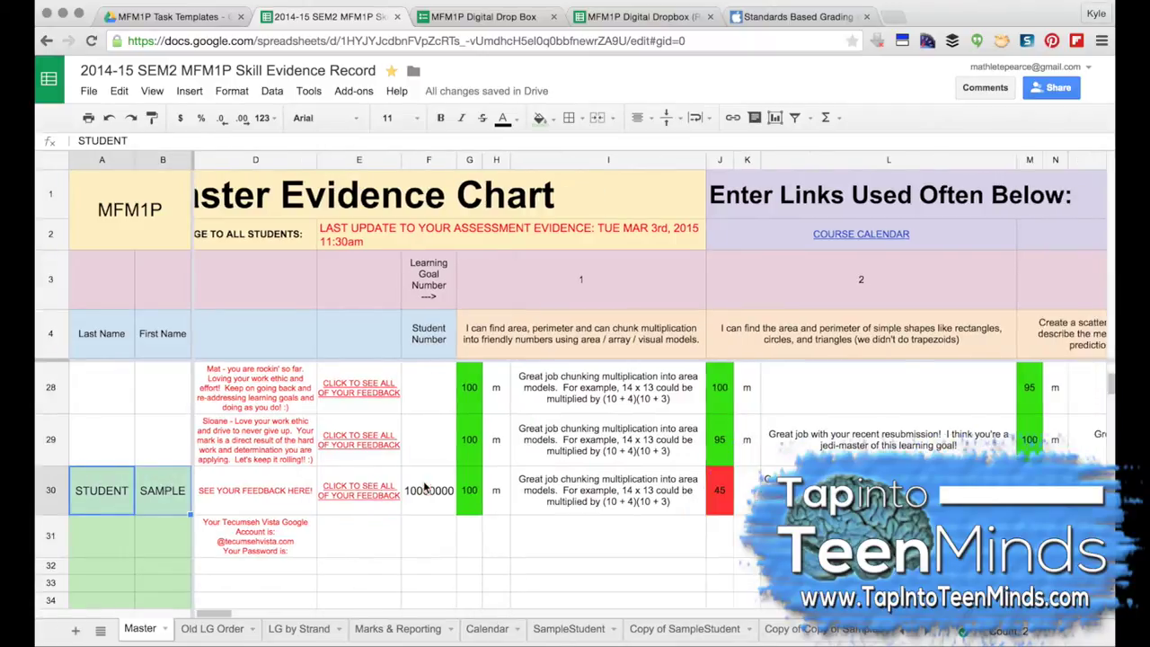
scroll(427, 489, "left", 15)
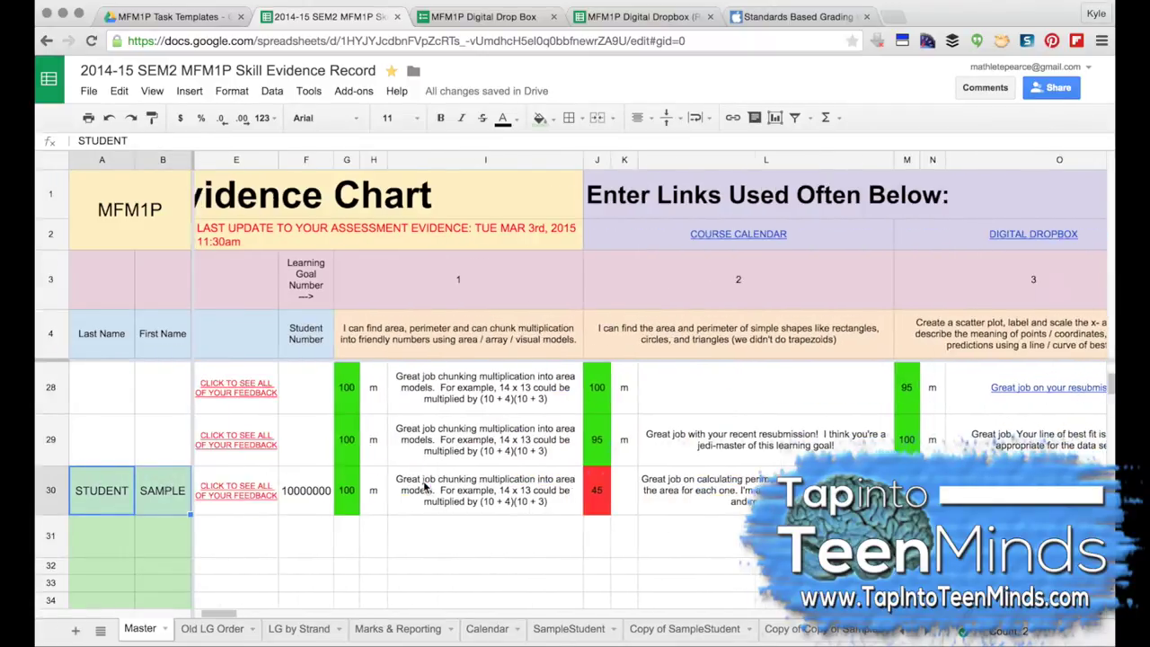
Step: On the SampleStudent sheet, review the learning goals and show the DIGITAL DROPBOX link in L4
left_click(568, 629)
scroll(545, 438, "up", 10)
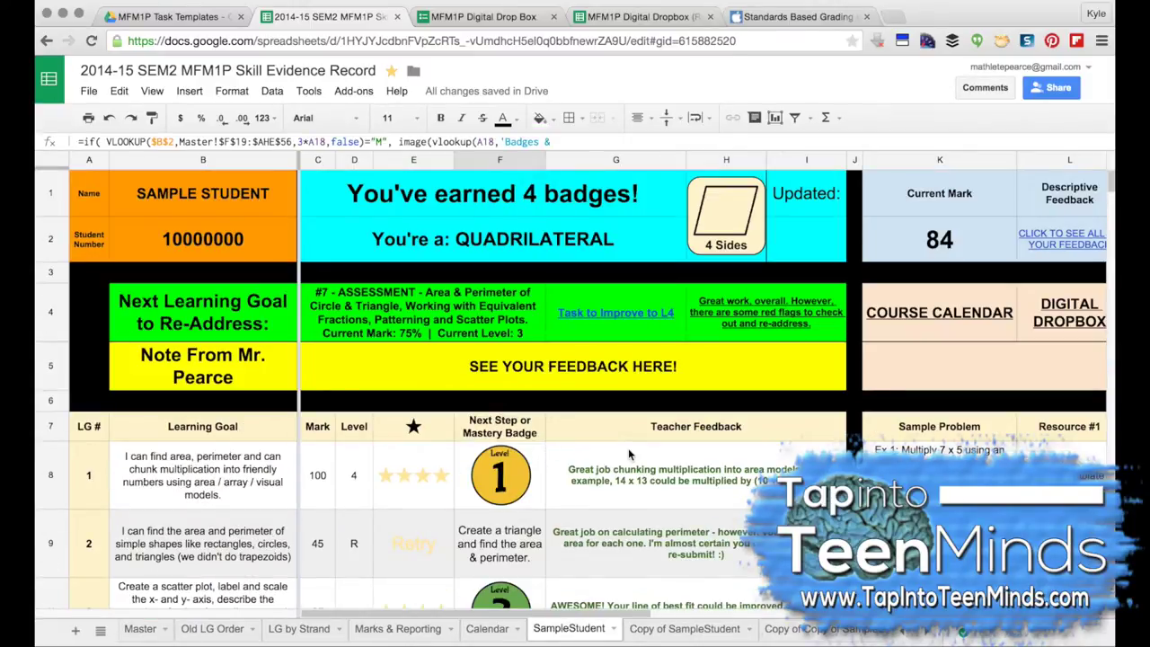
scroll(628, 454, "down", 8)
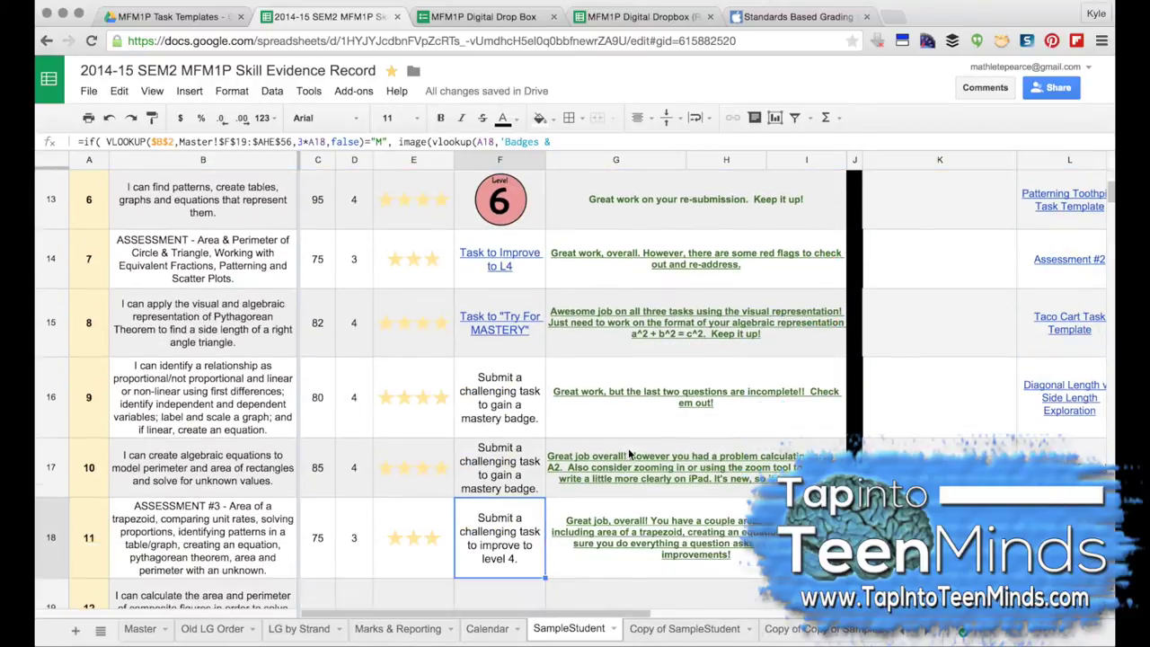
scroll(628, 454, "down", 4)
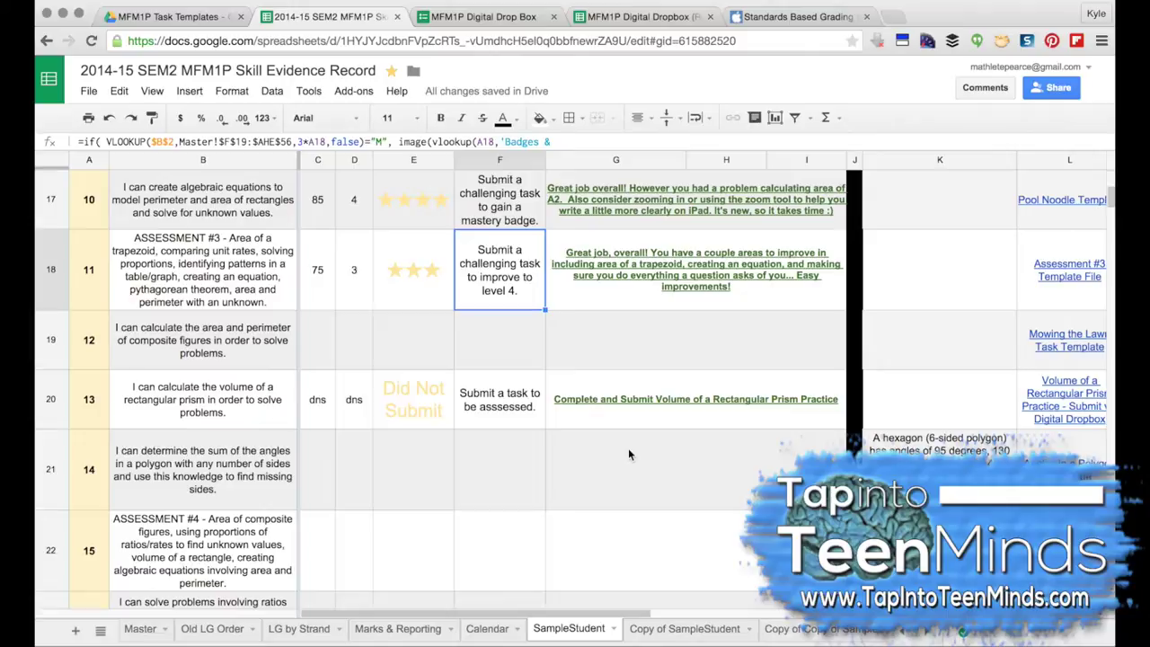
scroll(628, 454, "down", 2)
scroll(628, 454, "up", 1)
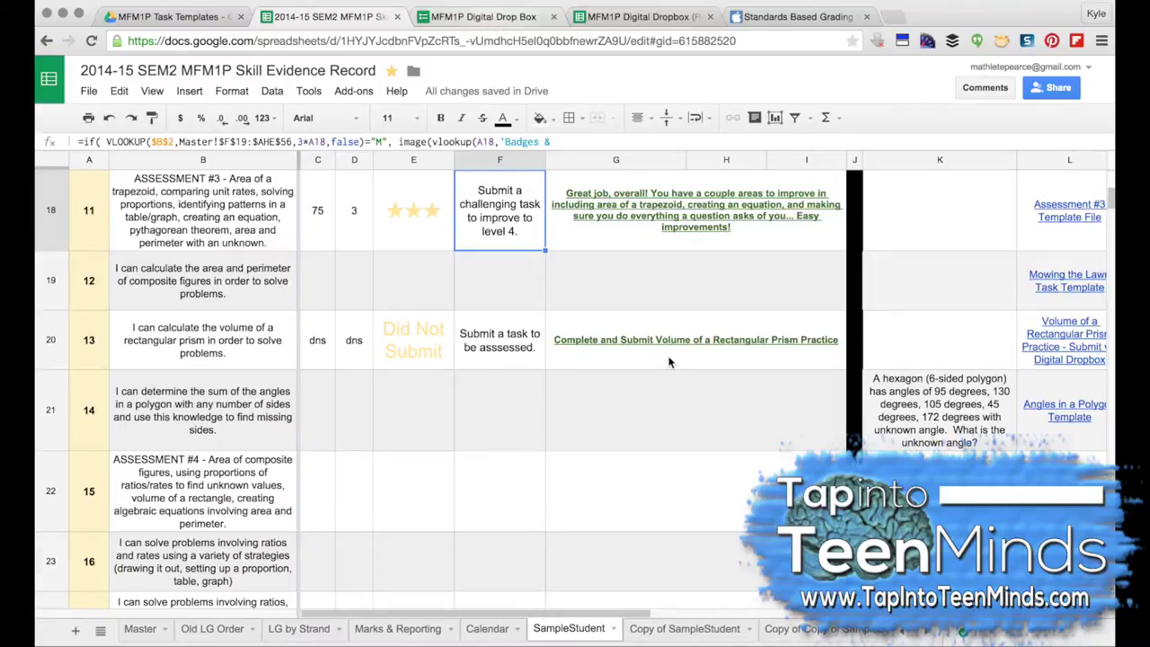
scroll(668, 362, "up", 15)
scroll(860, 357, "right", 10)
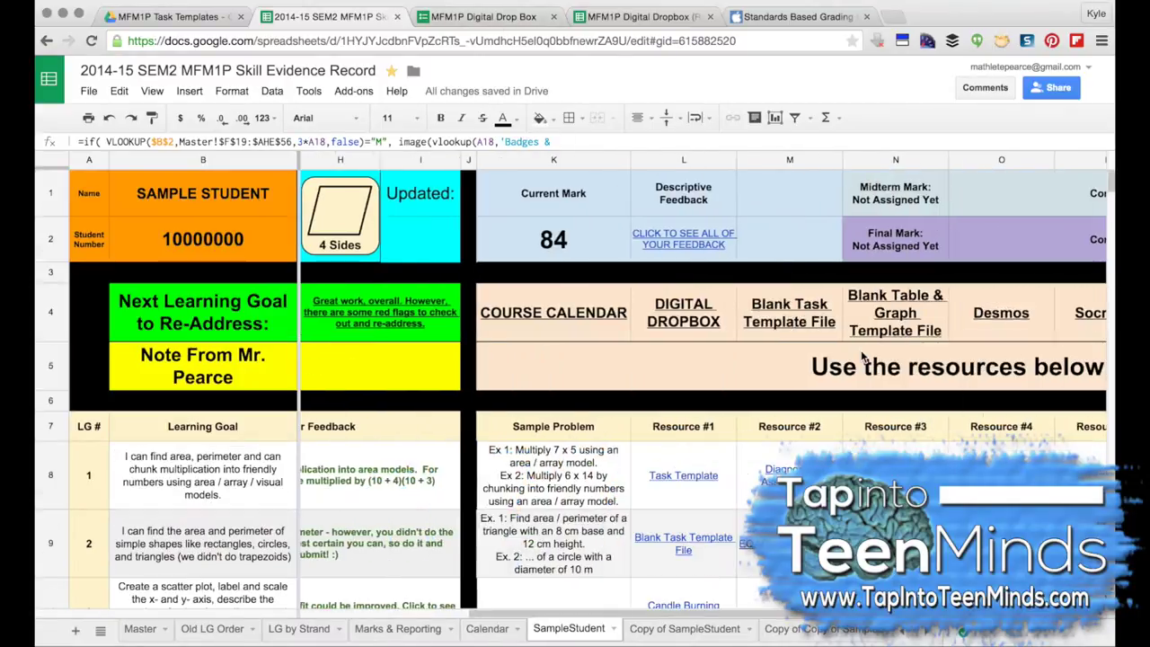
left_click(495, 308)
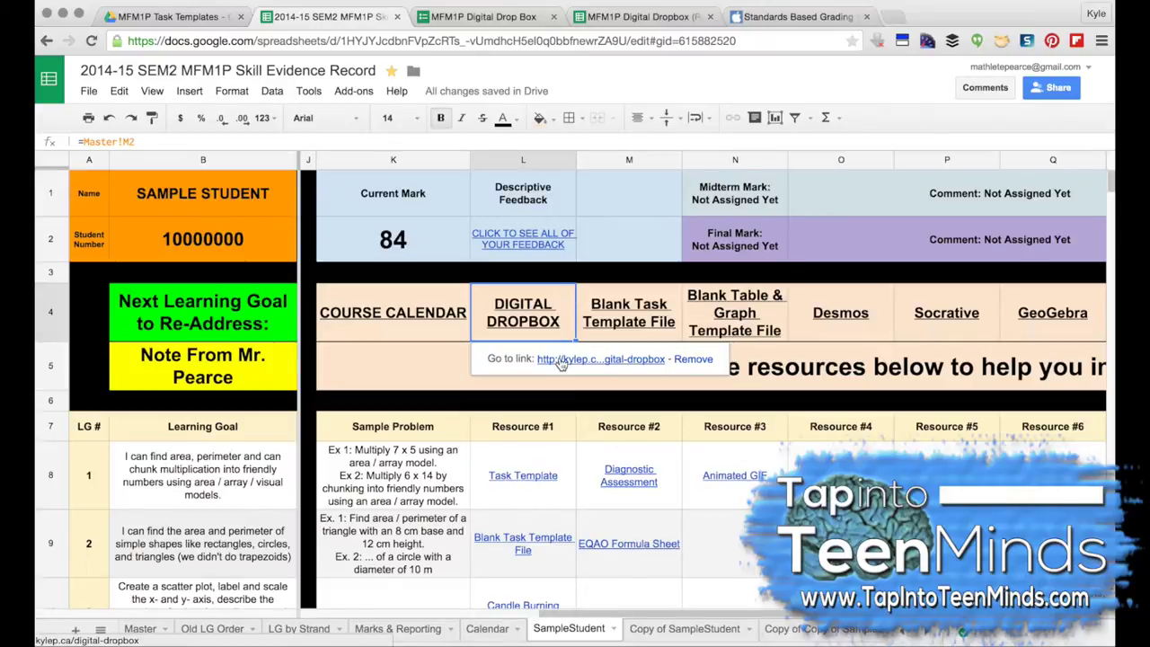
Step: Enter the sample student's last and first names in the Digital Drop Box form
left_click(477, 18)
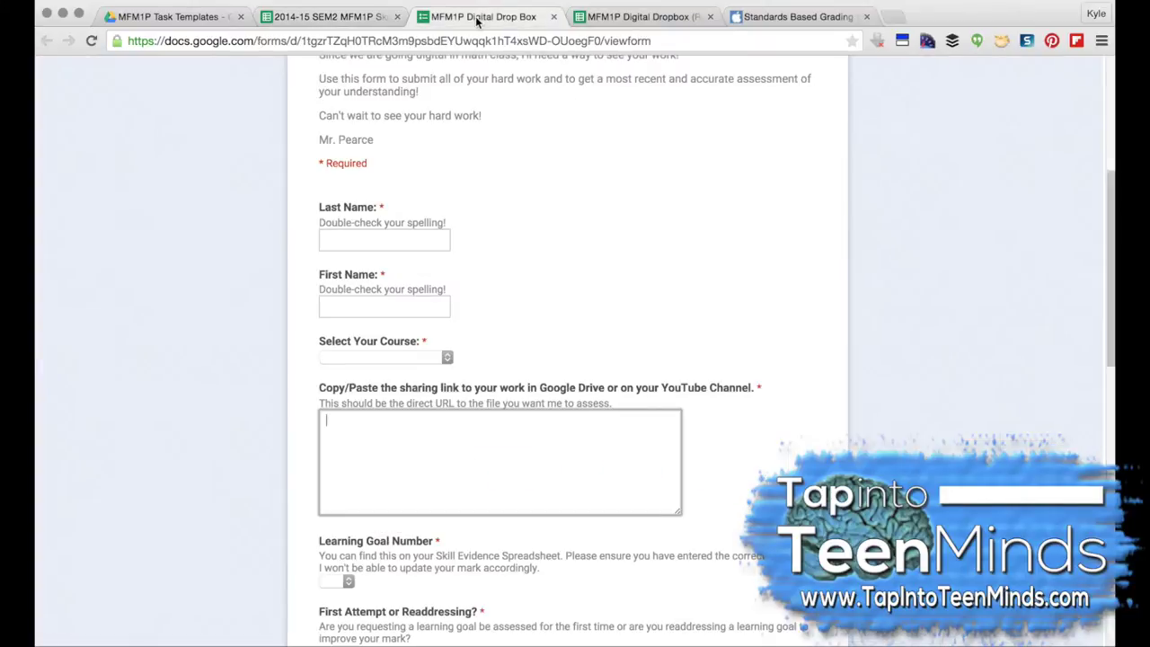
scroll(724, 331, "up", 5)
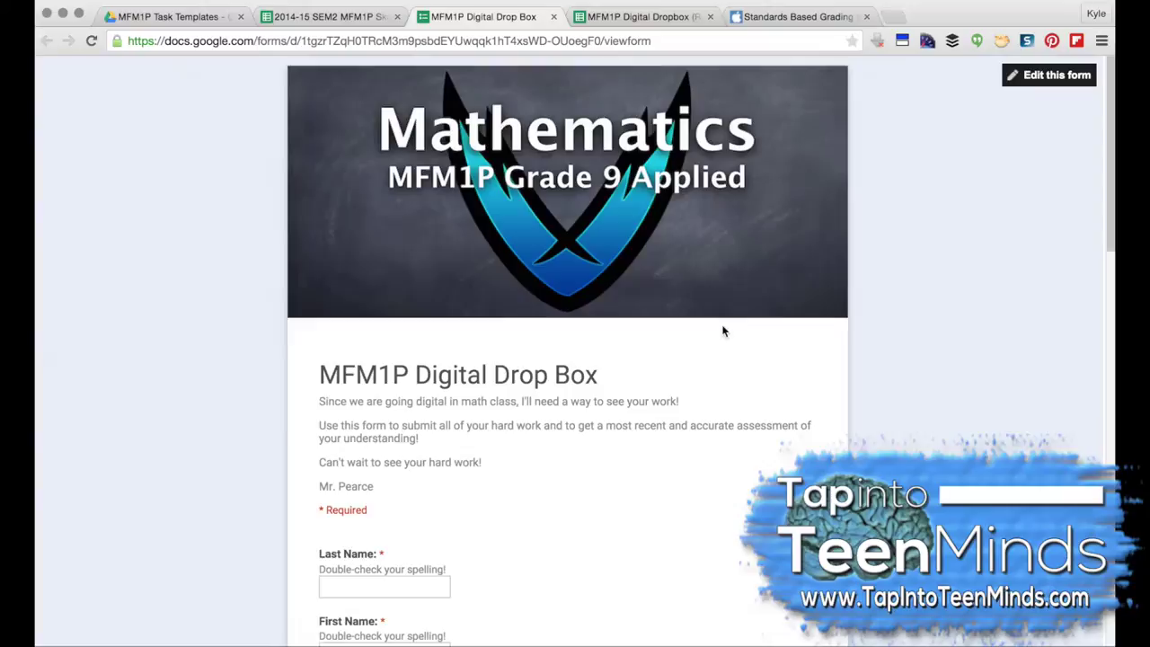
scroll(723, 332, "down", 3)
left_click(368, 310)
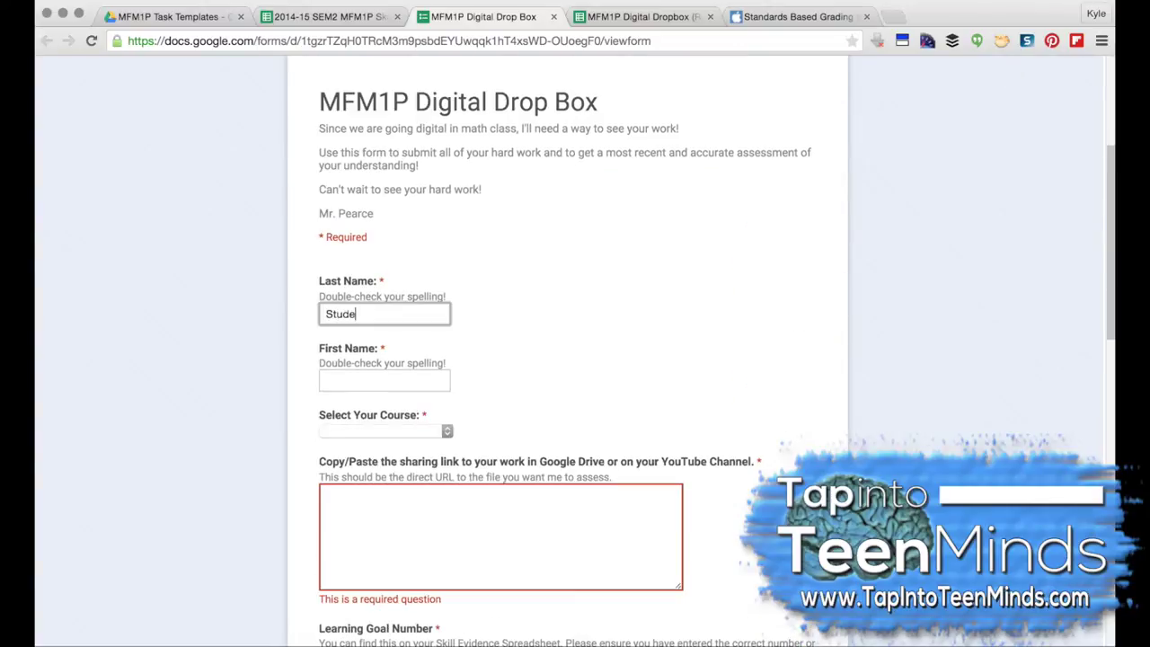
left_click(385, 380)
type("Last Name")
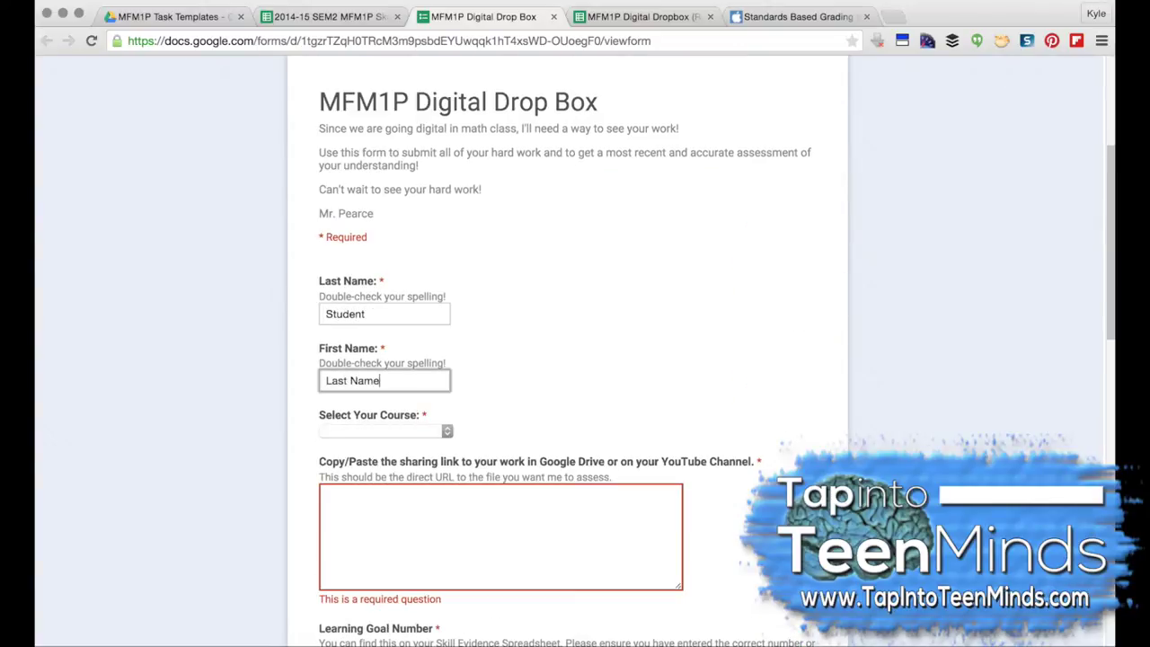
left_click(397, 358)
Step: Choose Grade 9 Applied (MFM1P) as the course and copy the prism practice PDF's Drive share link
left_click(391, 441)
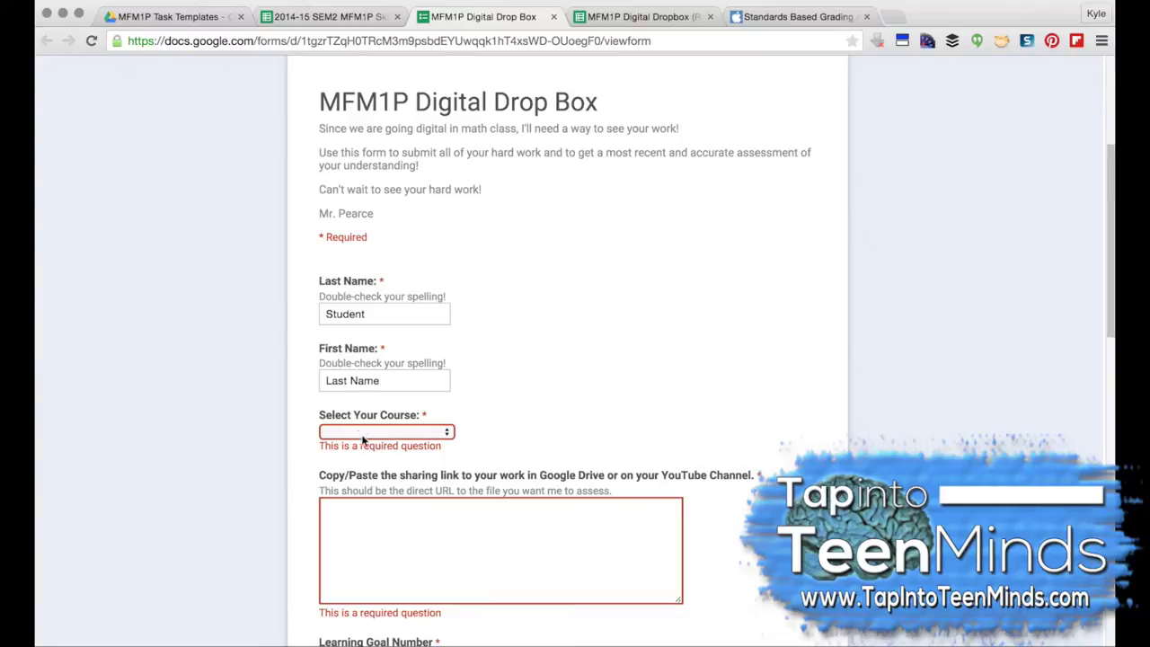
left_click(363, 440)
left_click(358, 437)
scroll(395, 516, "down", 1)
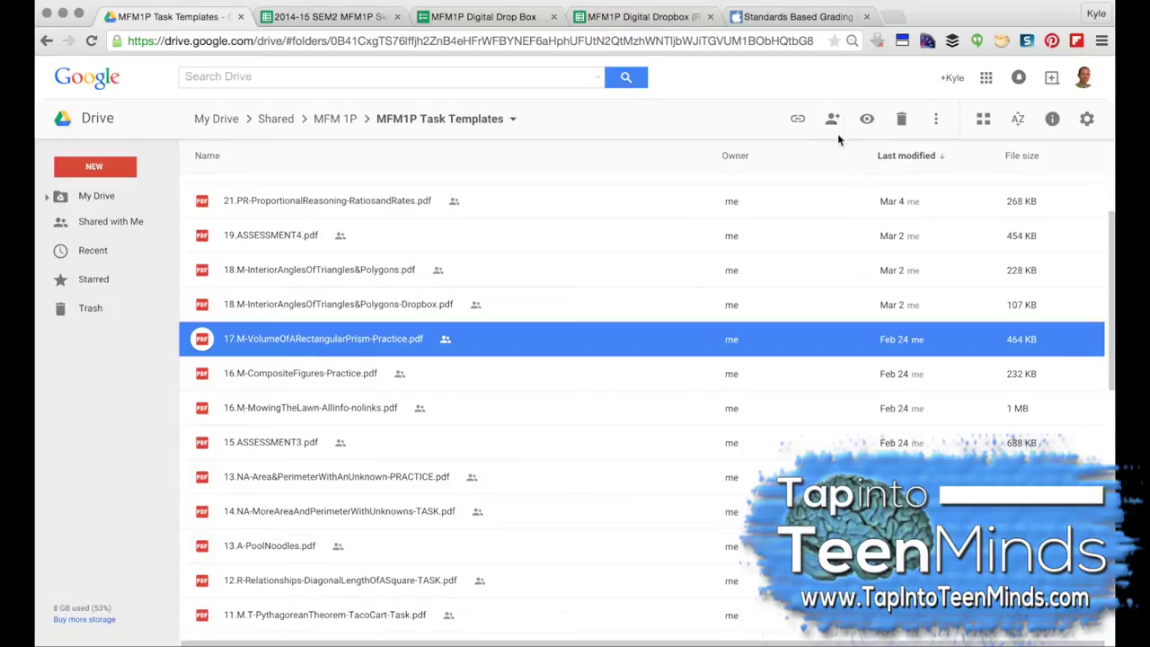
left_click(797, 120)
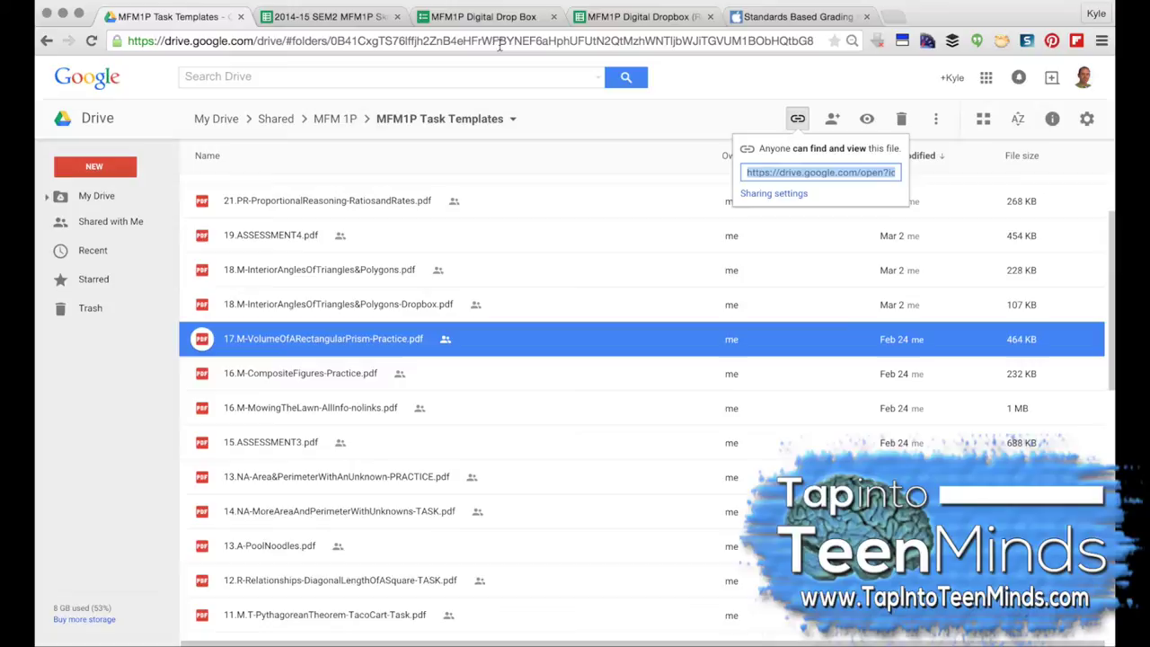
left_click(470, 24)
Step: Paste the PDF's sharing link into the form and choose learning goal 14
left_click(379, 449)
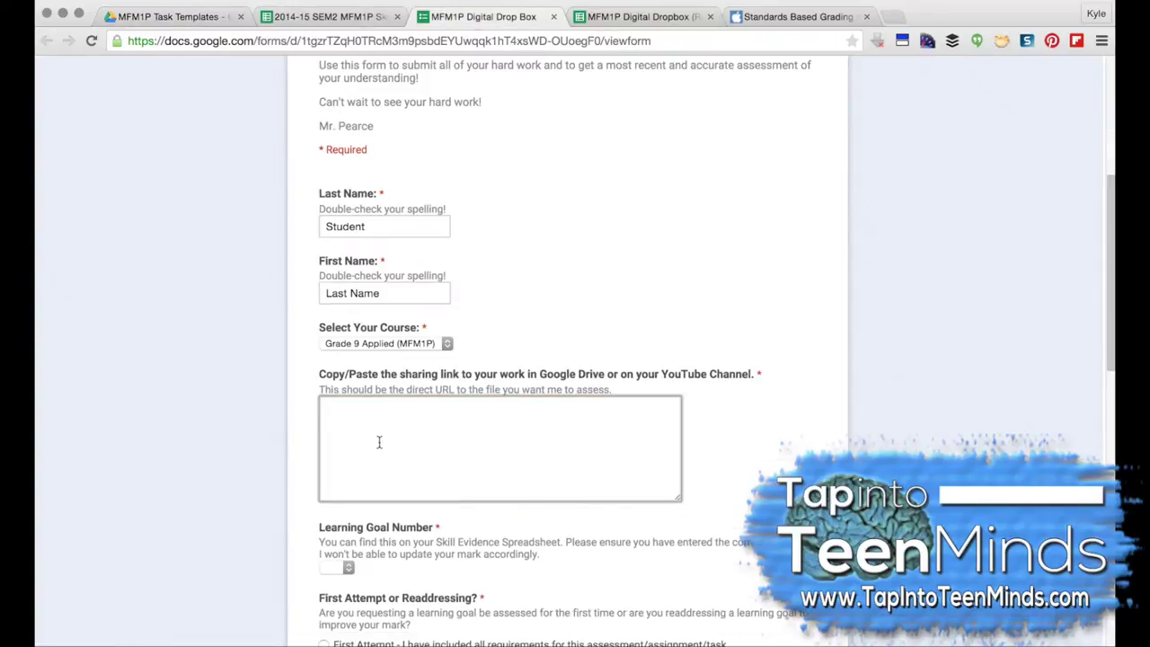
scroll(571, 431, "down", 5)
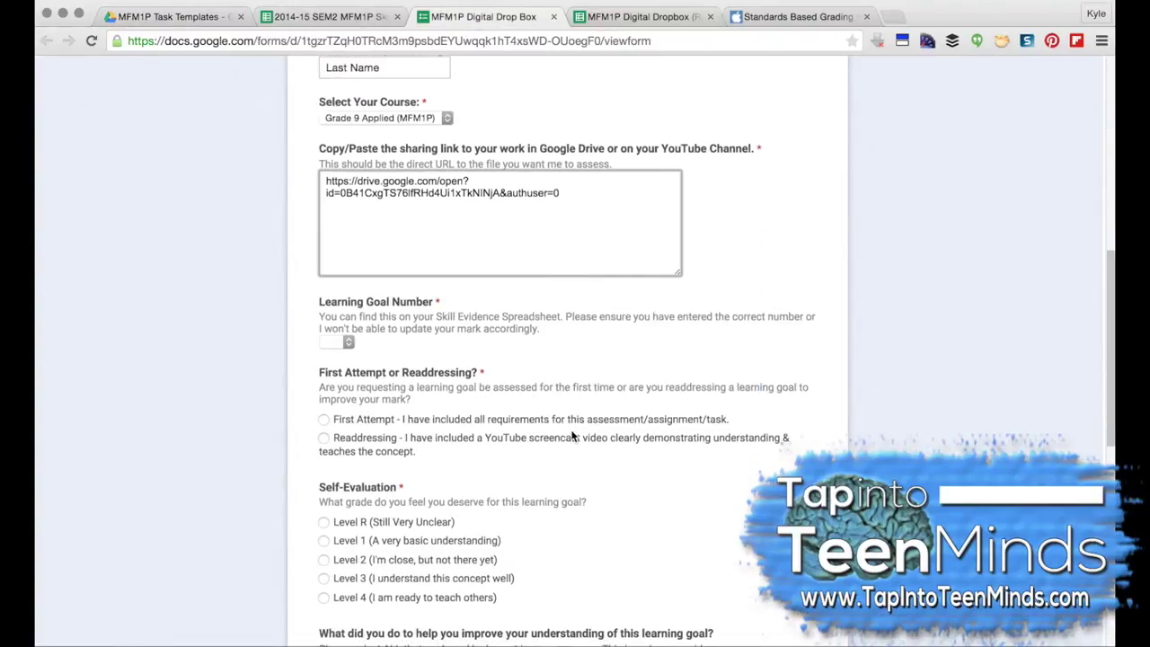
left_click(341, 341)
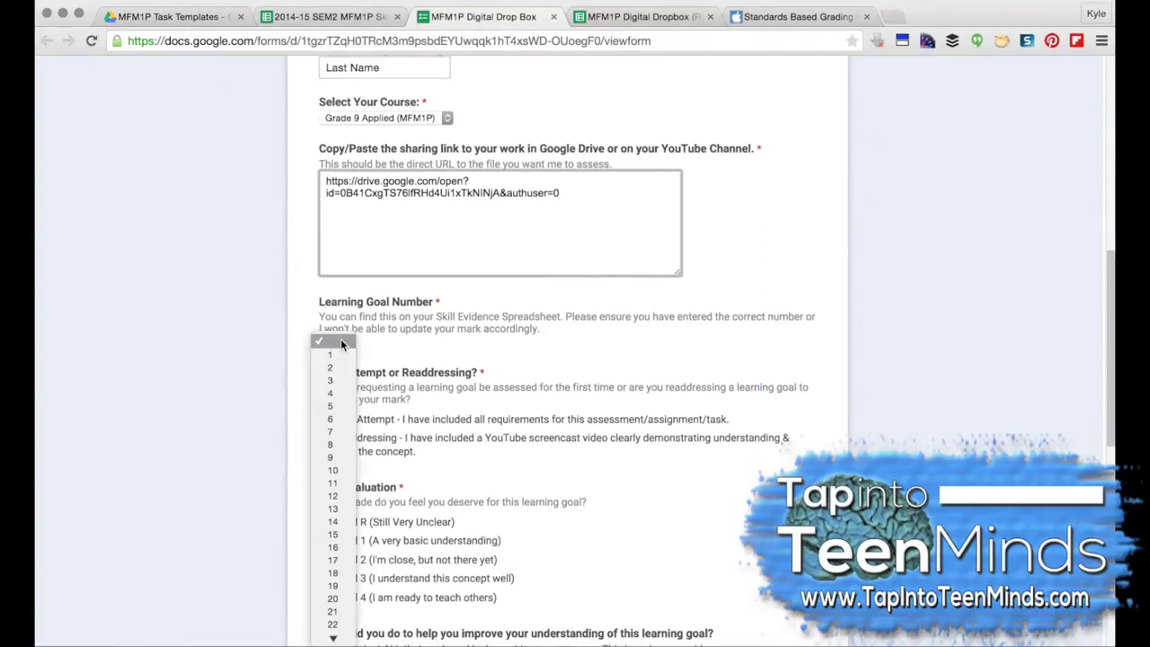
left_click(334, 522)
Step: Rate the work as Level 3 and submit the form
scroll(489, 440, "down", 3)
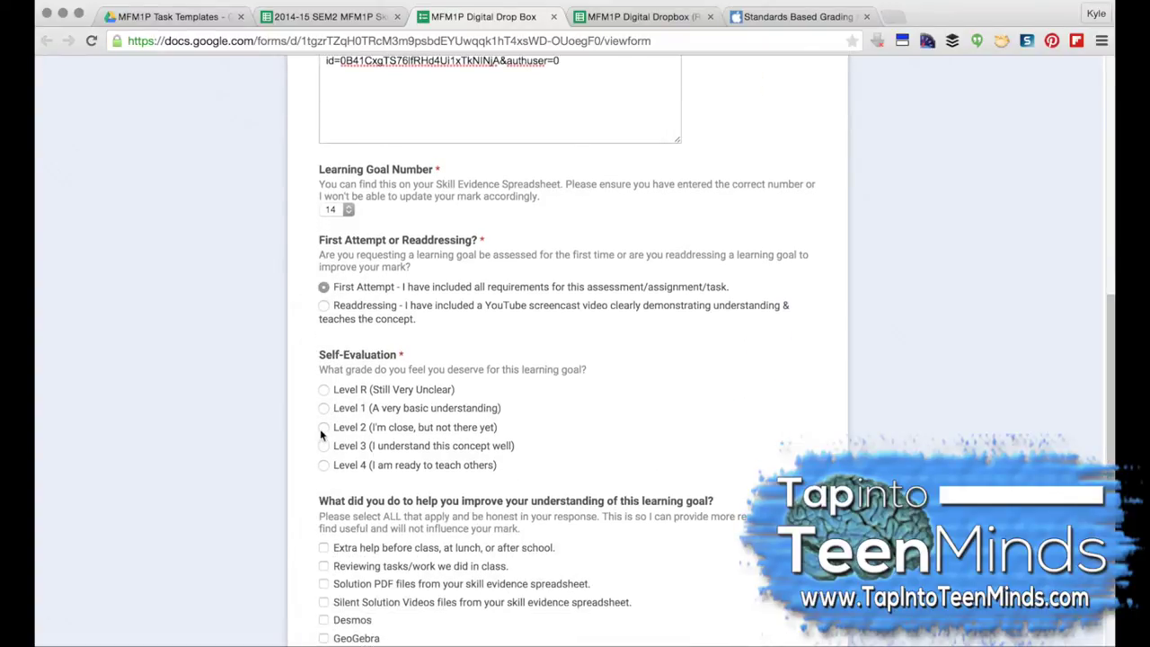
left_click(323, 447)
scroll(323, 454, "down", 5)
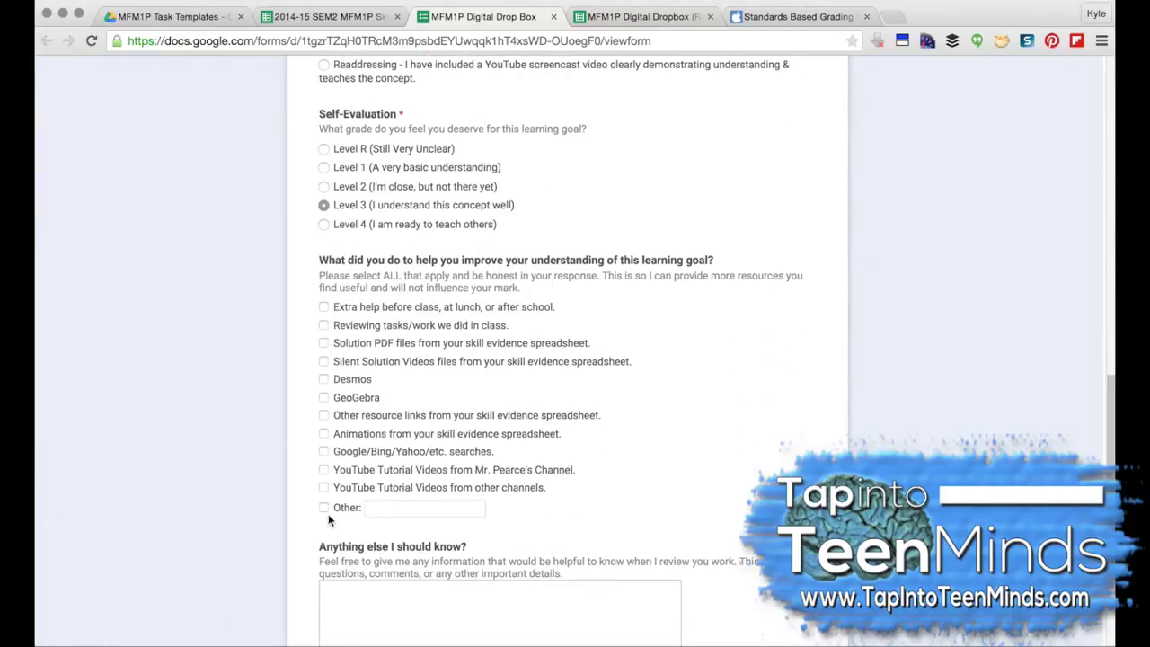
scroll(329, 520, "down", 4)
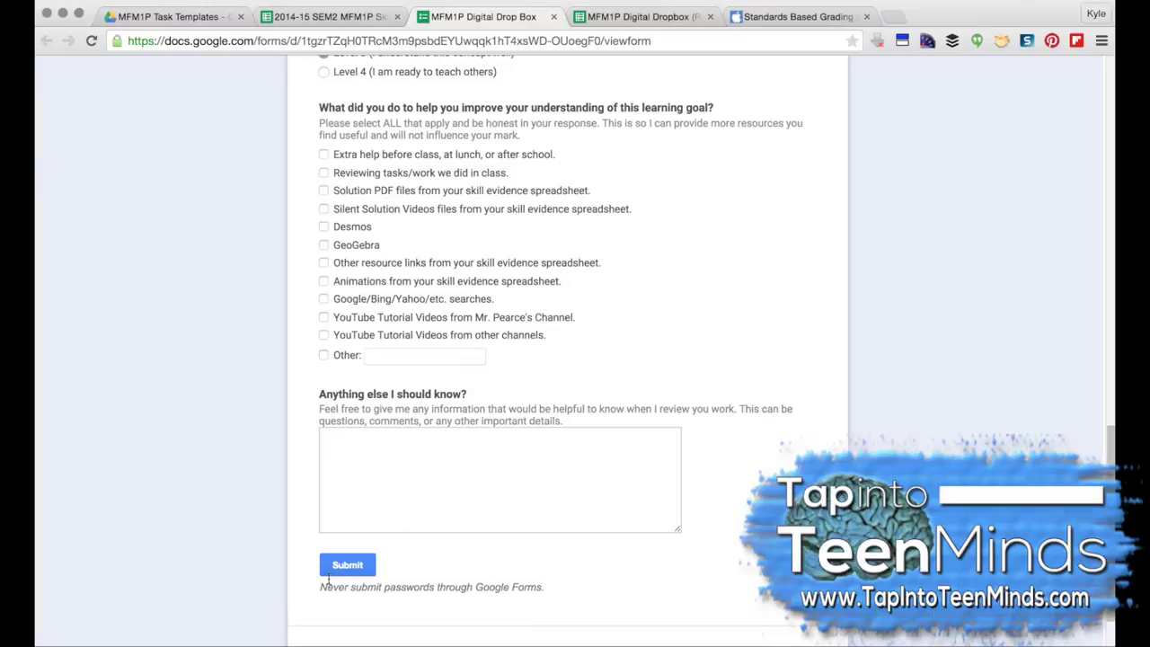
left_click(343, 565)
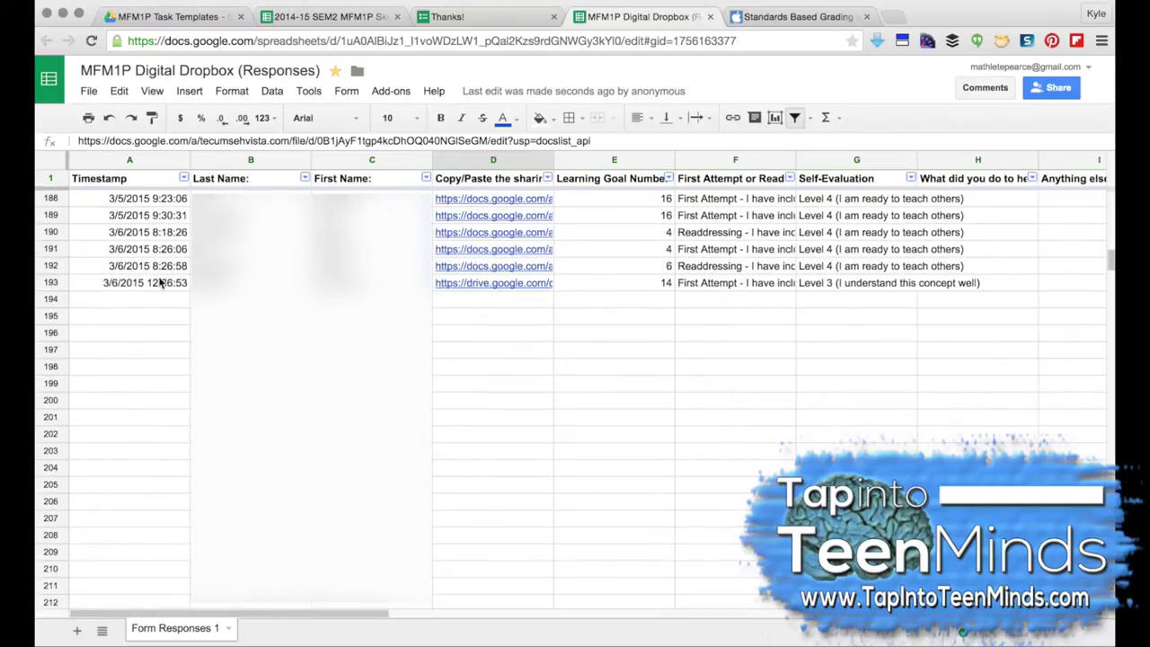
Step: Check the new response in row 193, including its learning goal number
left_click(160, 282)
left_click(665, 282)
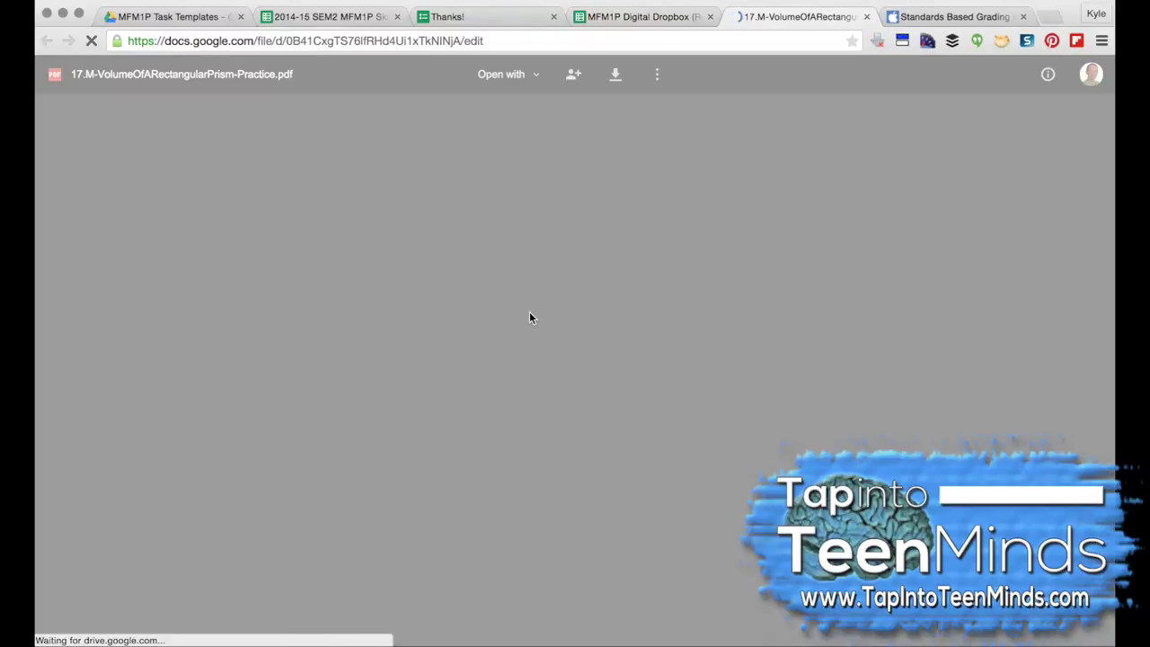
scroll(530, 318, "down", 10)
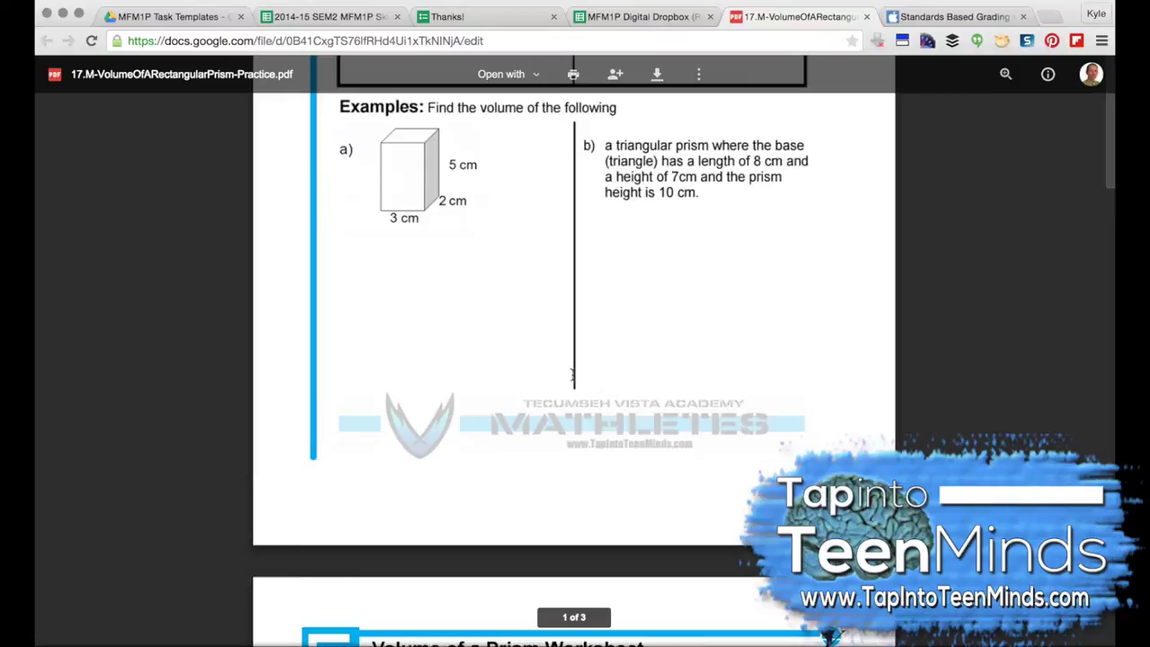
scroll(573, 363, "down", 3)
scroll(573, 363, "up", 15)
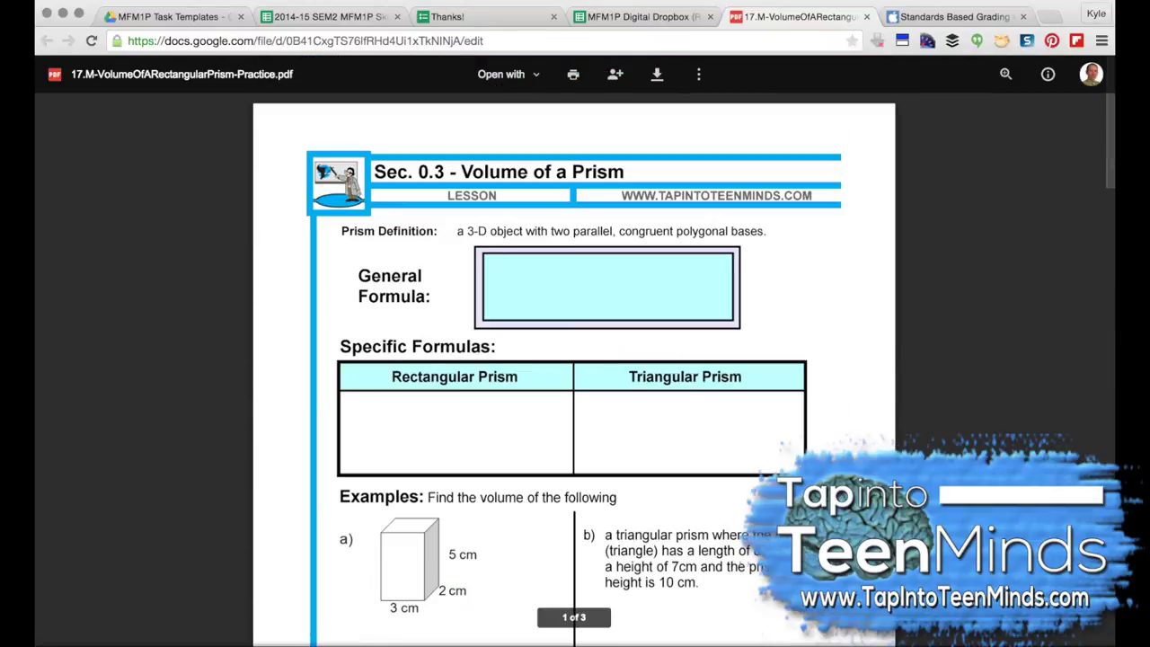
Step: Close the volume of a prism PDF and scroll the responses to a Composite Figures Practice submission
left_click(868, 16)
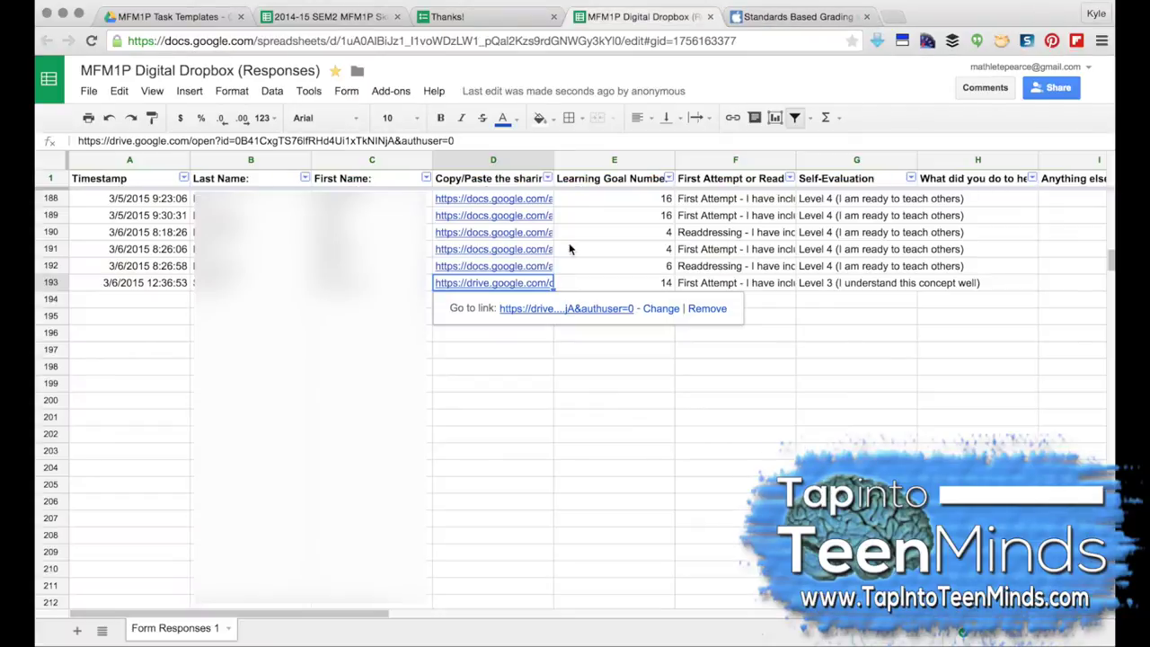
left_click(372, 332)
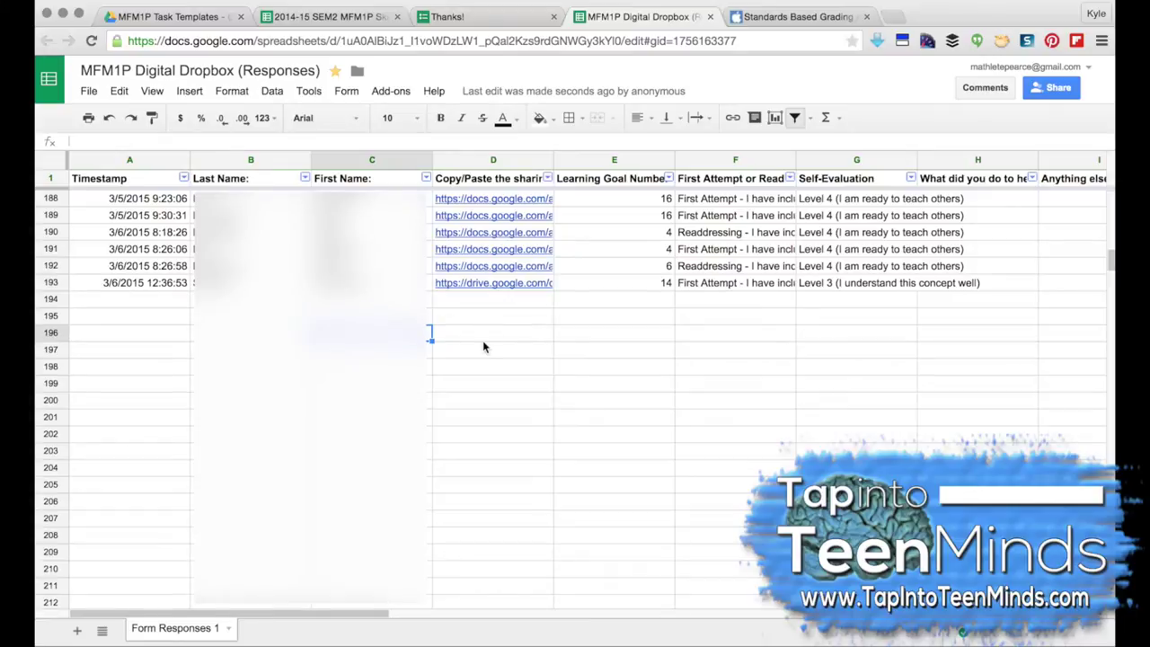
scroll(483, 347, "up", 5)
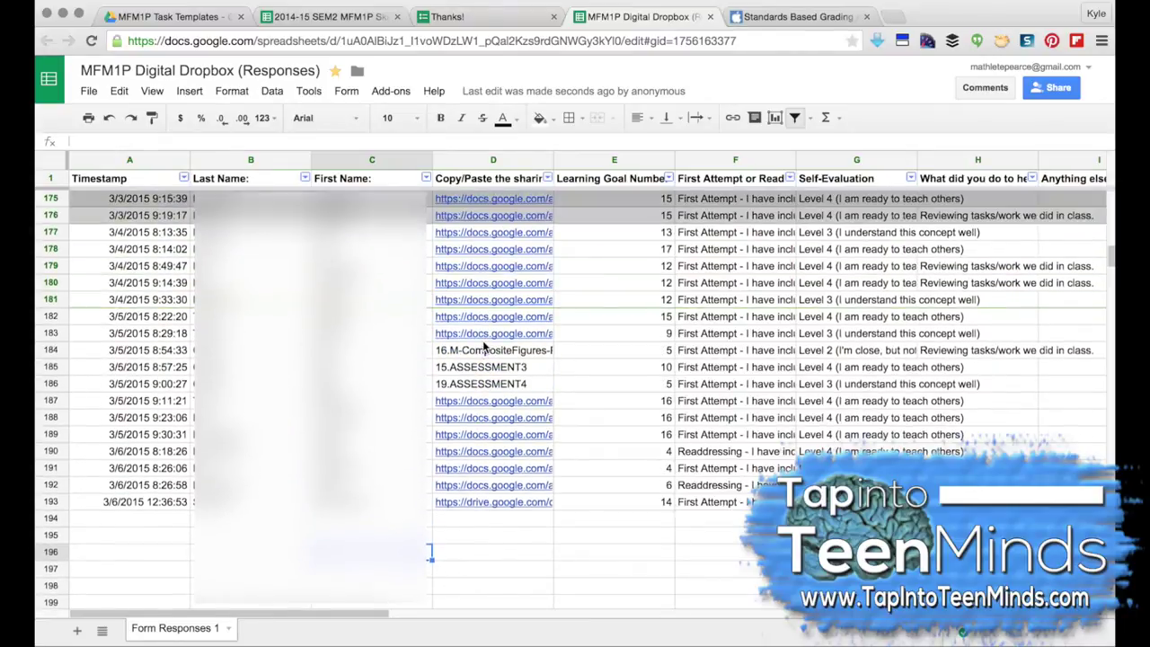
scroll(483, 347, "down", 1)
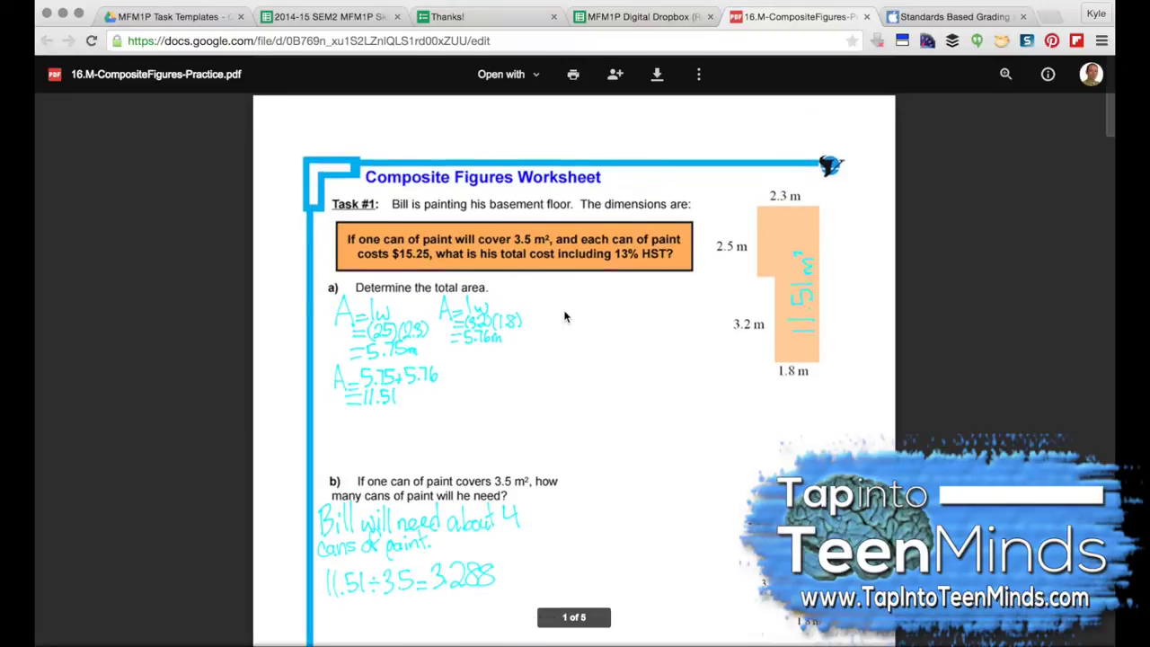
scroll(565, 316, "down", 8)
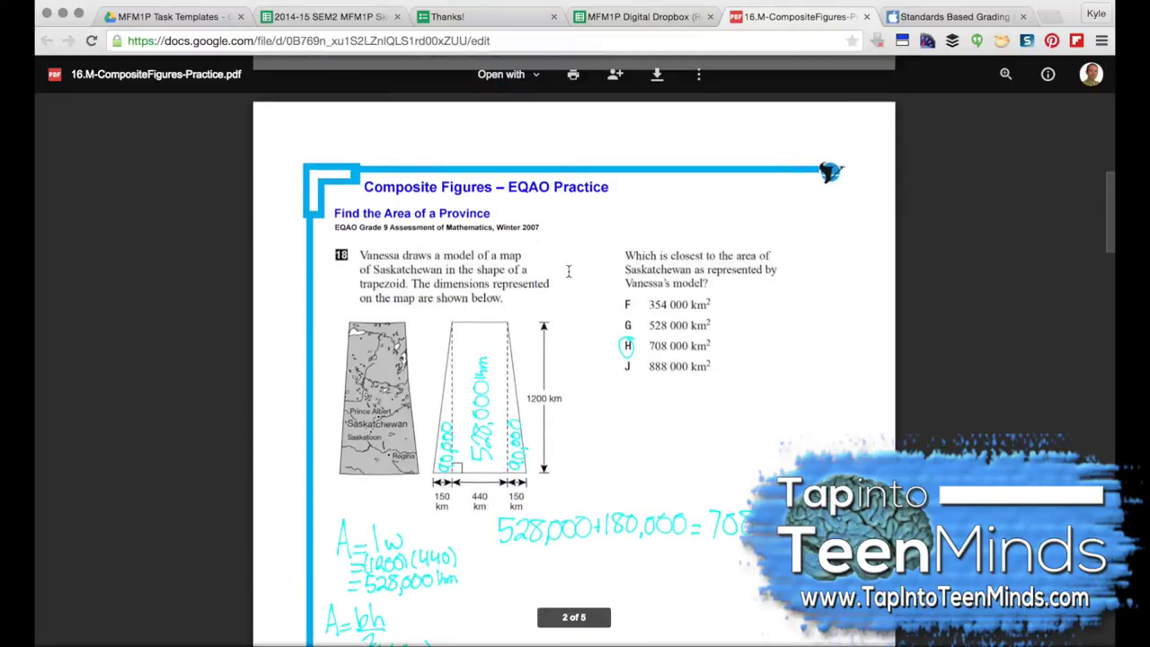
Step: Preview the 16.M-CompositeFigures-Practice PDF, then open it with DocHub - View, Edit & Sign PDFs
scroll(568, 271, "up", 13)
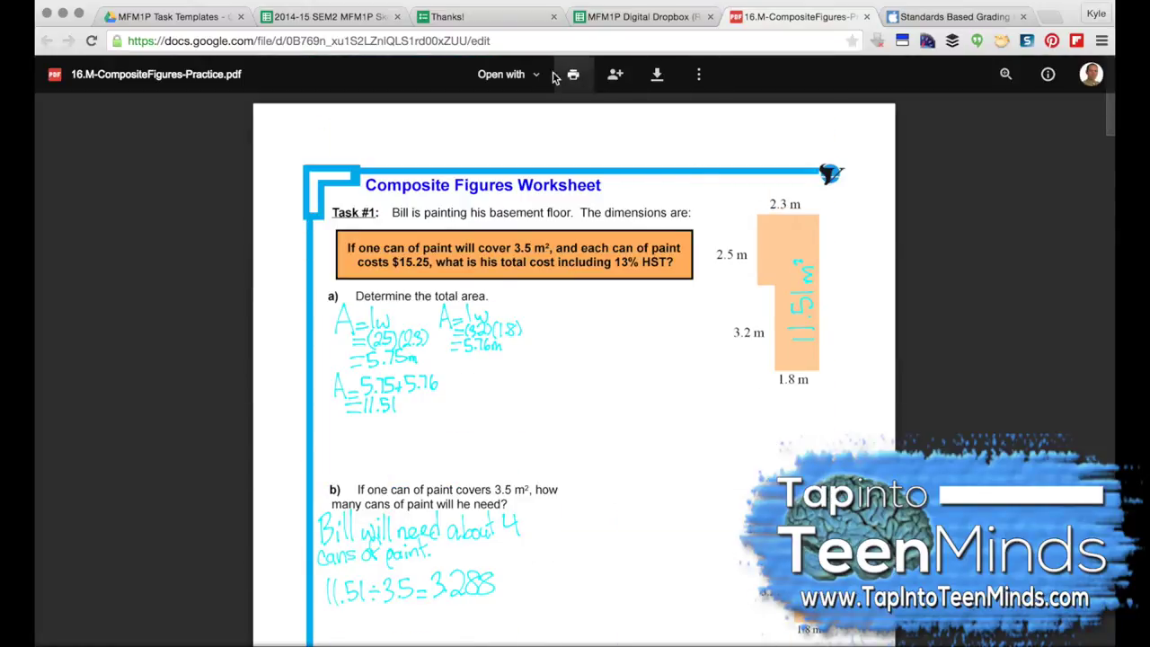
left_click(519, 75)
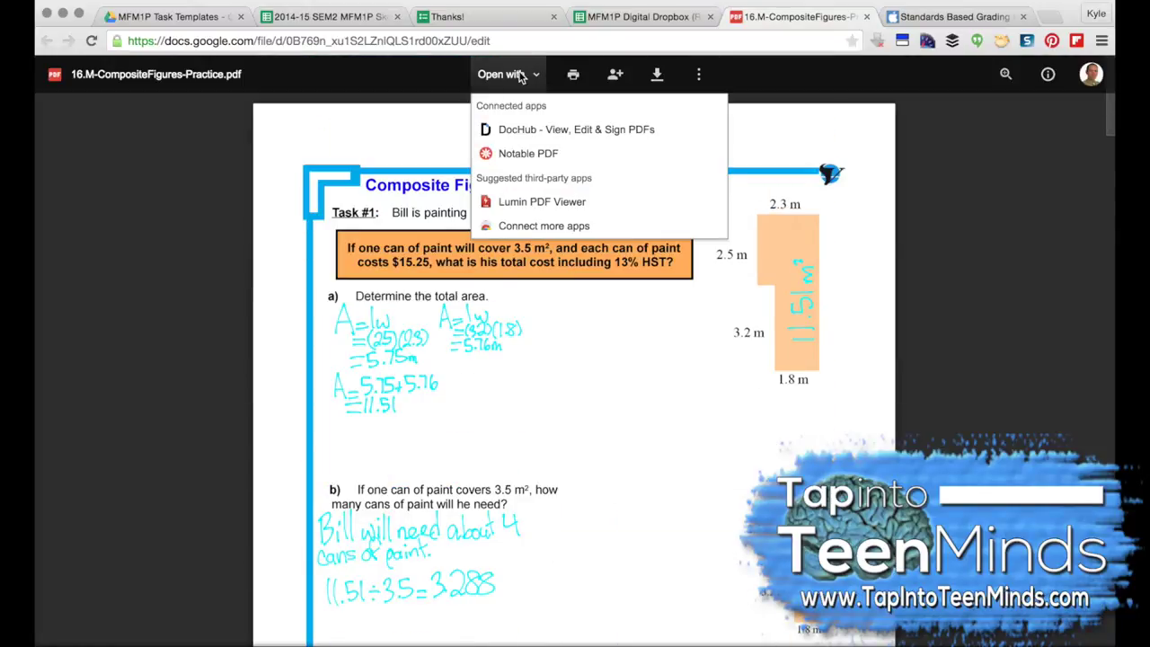
left_click(518, 134)
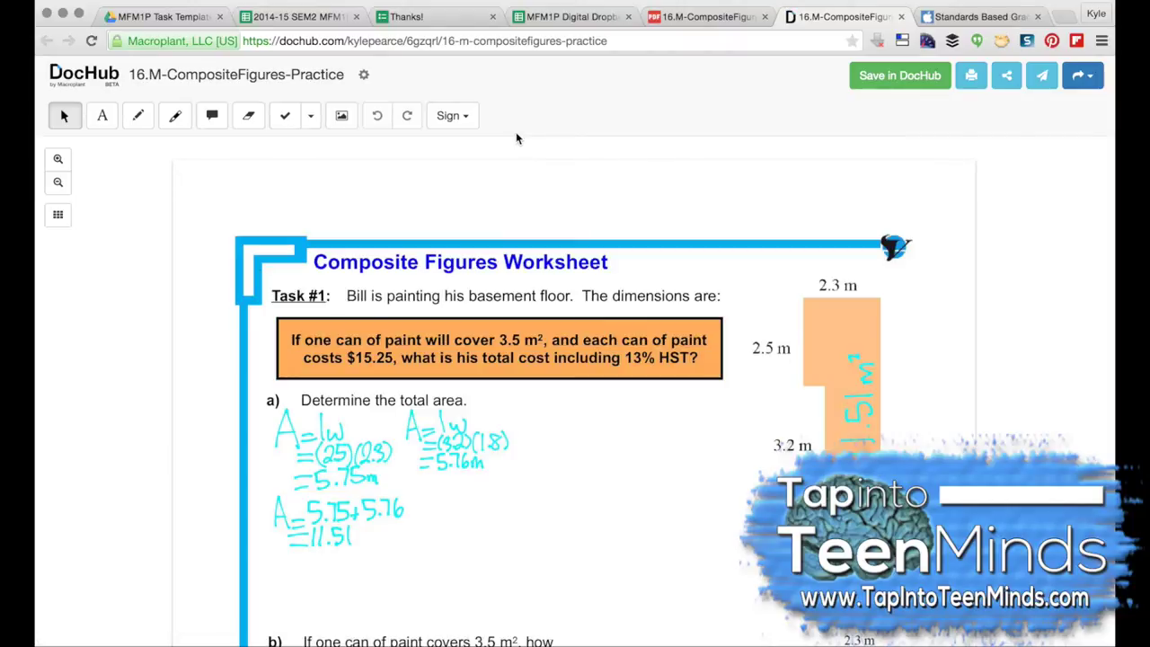
Step: Stamp a green size-60 check mark beside part a's work
scroll(545, 311, "down", 3)
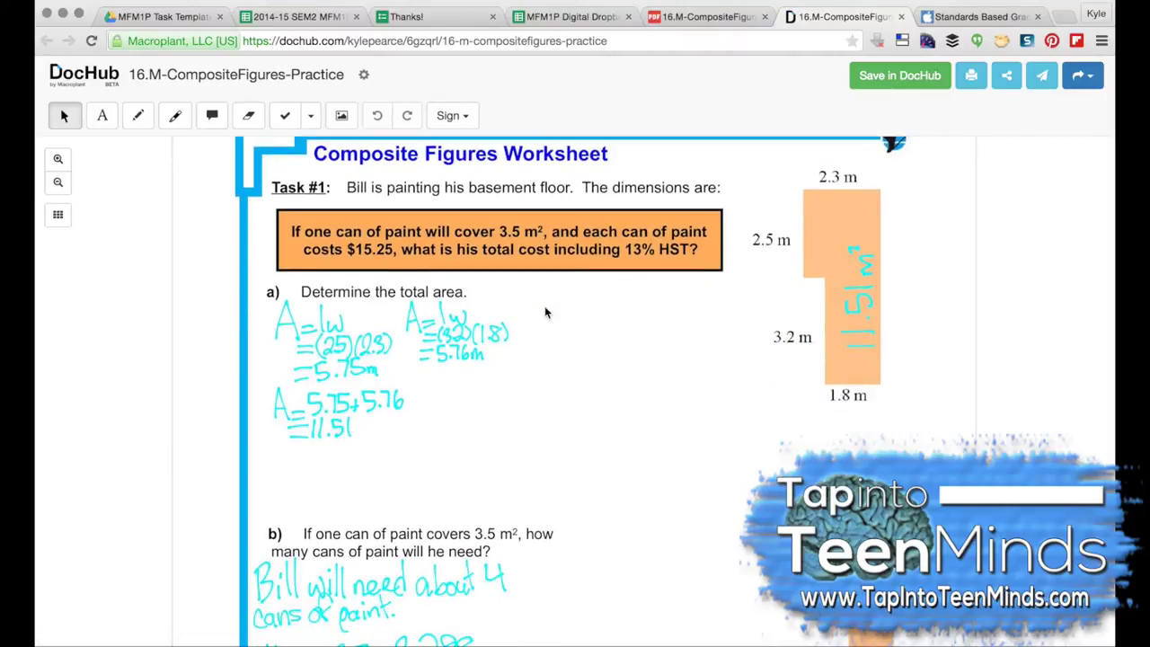
scroll(544, 312, "down", 3)
left_click(310, 115)
left_click(286, 144)
left_click(617, 115)
left_click(660, 180)
left_click(559, 115)
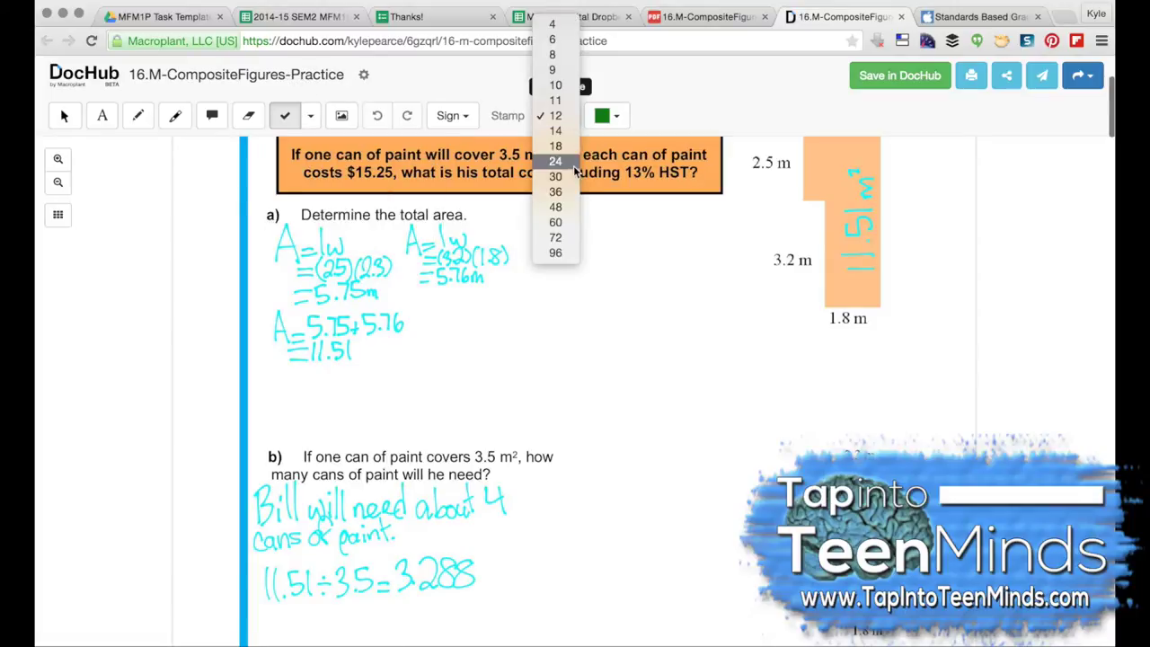
left_click(553, 236)
scroll(584, 330, "up", 1)
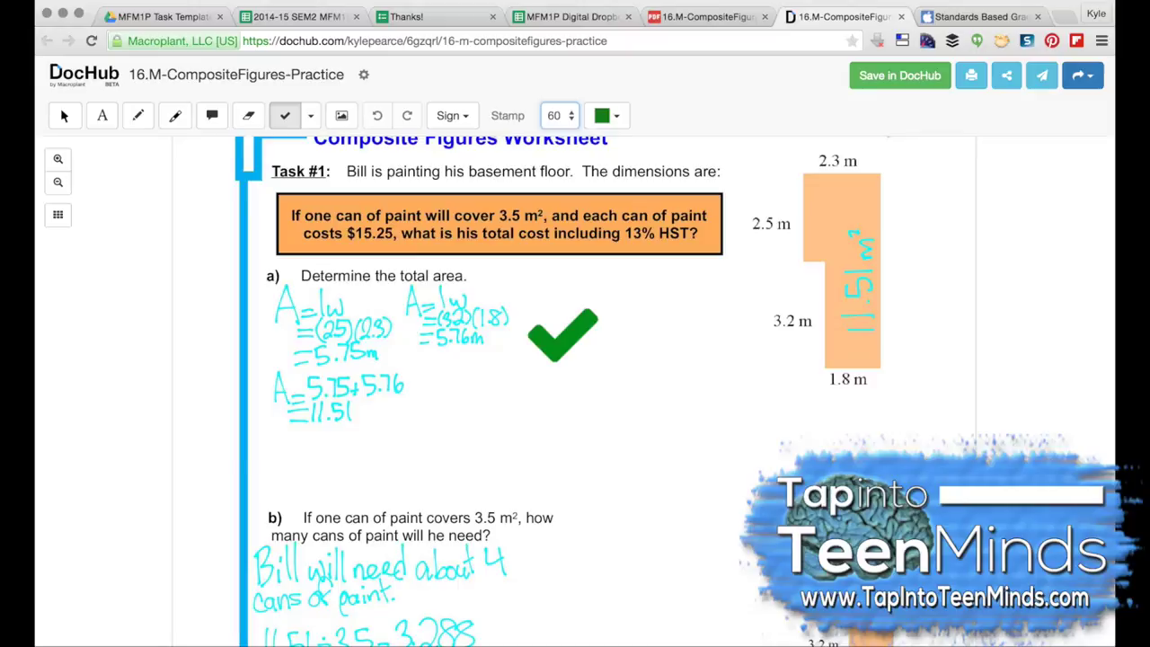
left_click(596, 312)
Step: Highlight the 5.75m, 5.76m and 11.51 results in yellow
left_click(177, 116)
left_click_drag(345, 353, 490, 339)
left_click_drag(377, 413, 395, 413)
Step: Add an orange note: 'Note that "area" has units squared...' plus advice to explain thinking
left_click(101, 115)
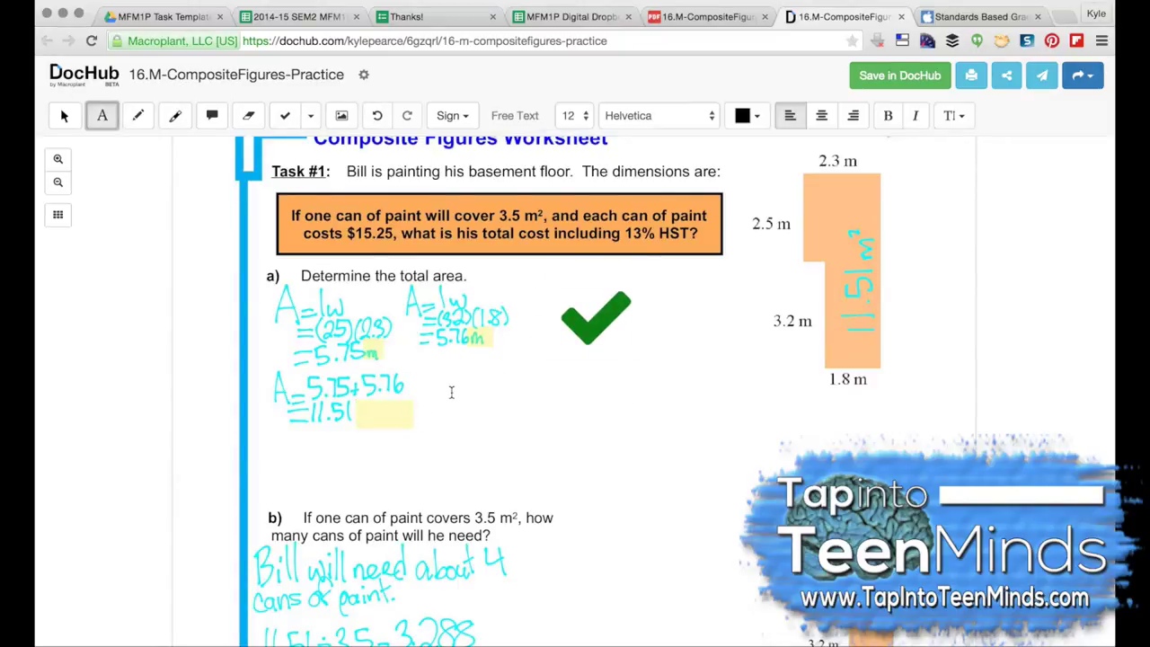
left_click(452, 370)
left_click(752, 116)
left_click(791, 179)
type("Note ")
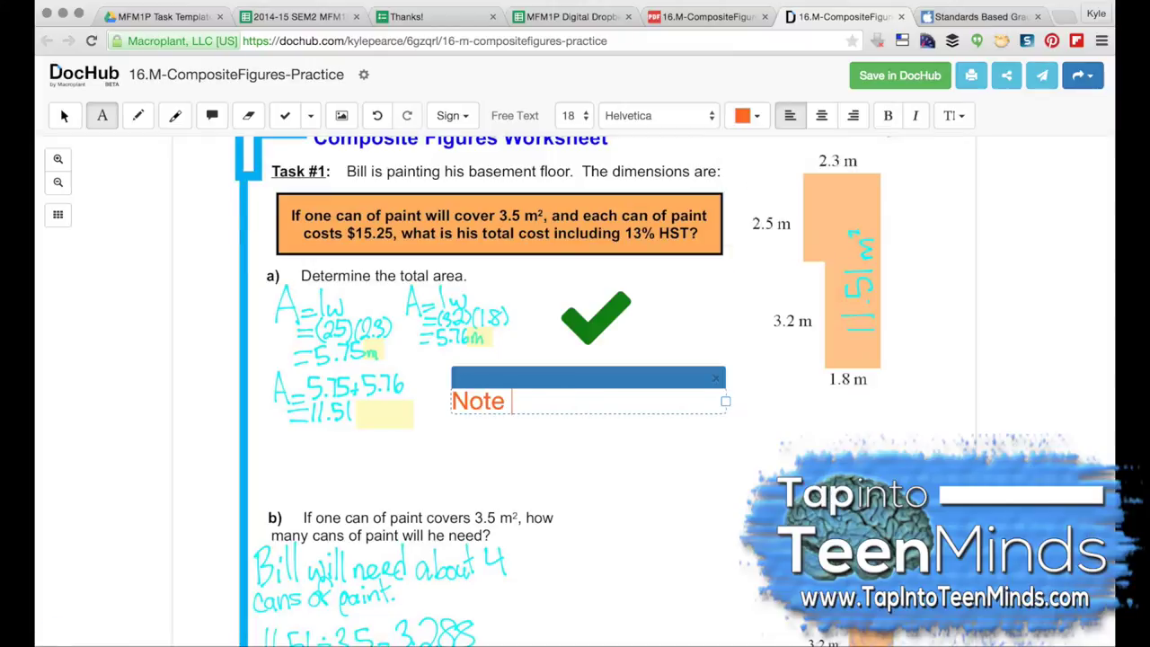
type("that \"area\" has units squared...")
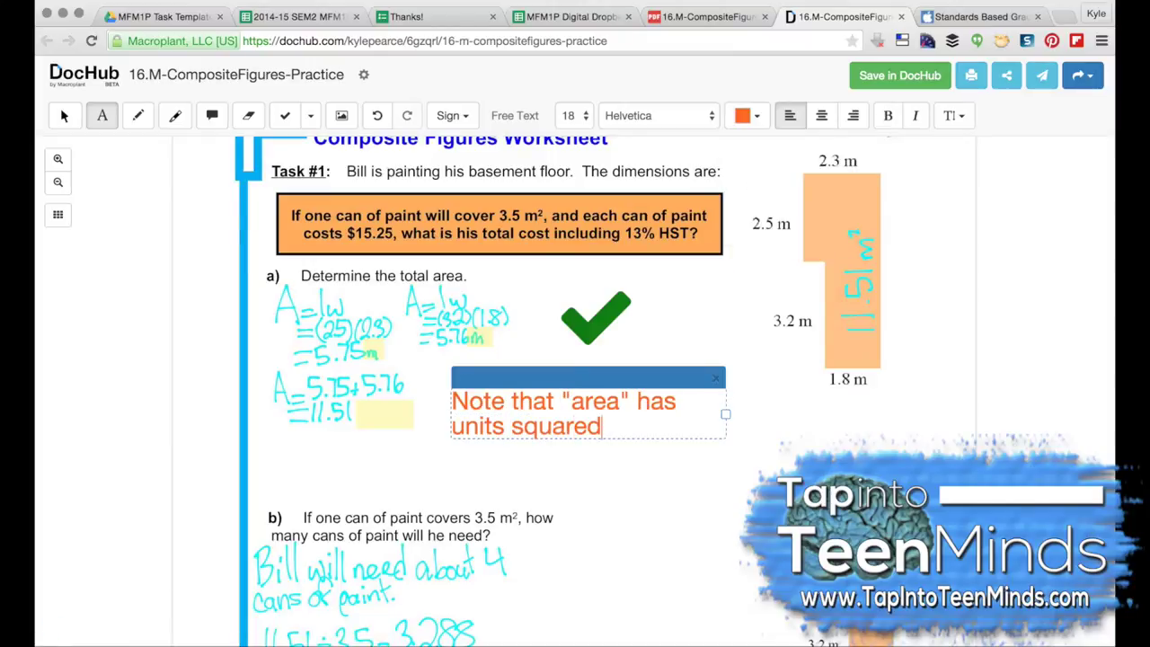
key("Return")
type("Also, consider making your thinki")
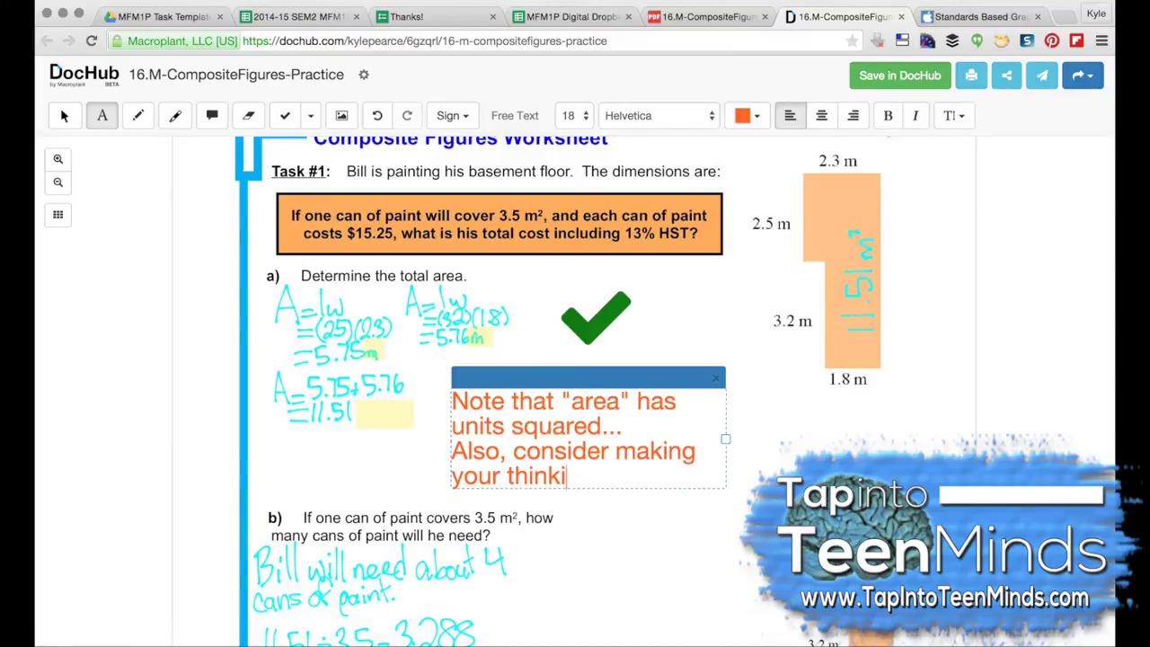
type("ng visible by explaining your thinking.")
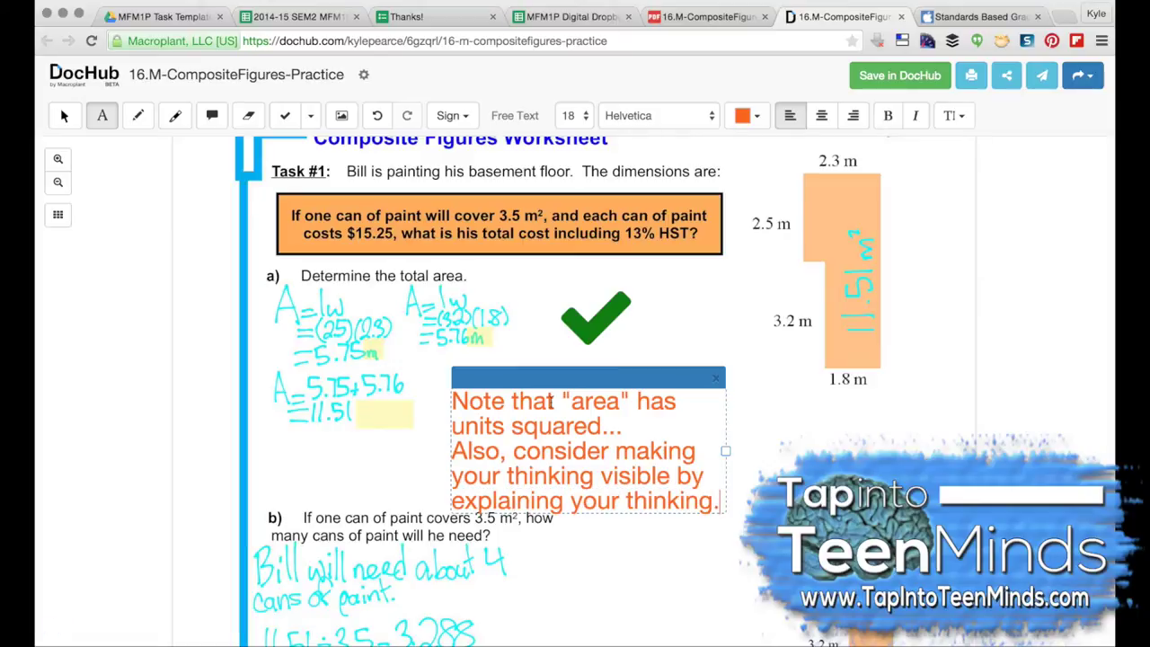
left_click_drag(725, 450, 884, 426)
Step: Set up a yellow flag stamp and glance over the page thumbnails
left_click(309, 117)
left_click(417, 144)
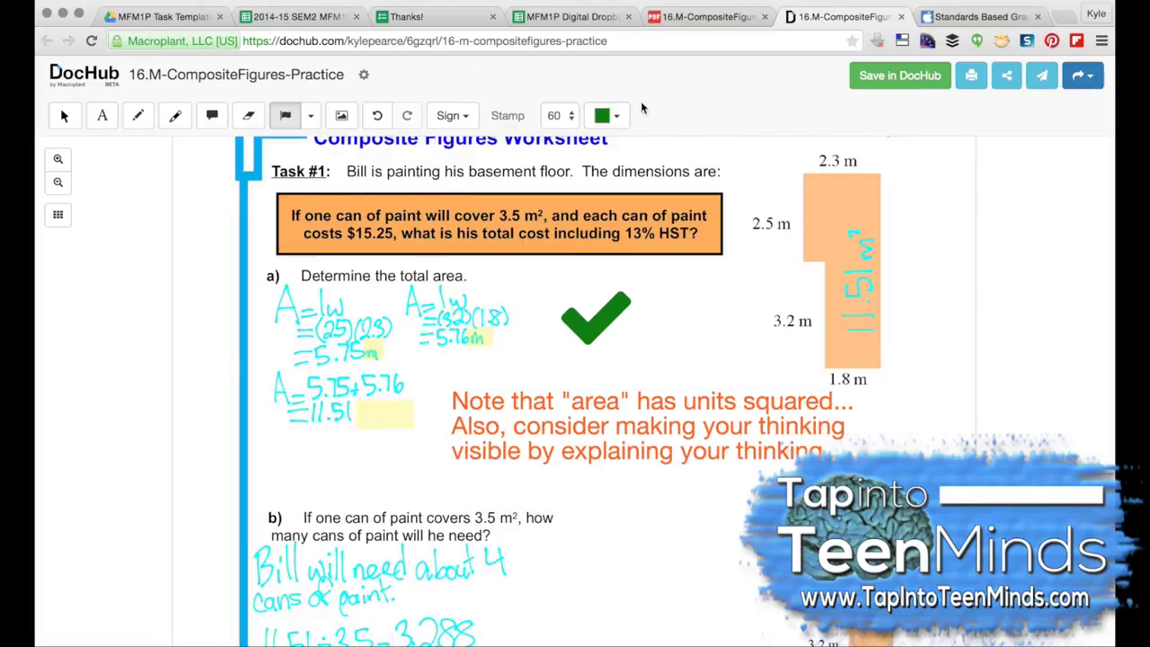
left_click(608, 115)
left_click(664, 151)
scroll(649, 485, "down", 2)
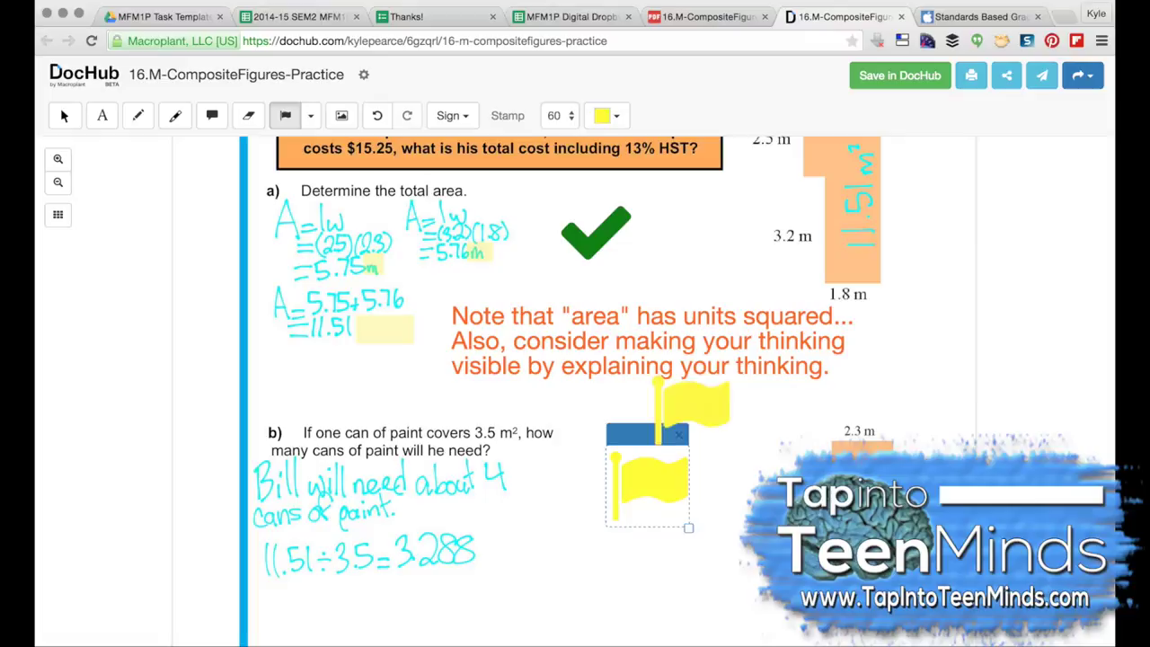
scroll(675, 441, "up", 2)
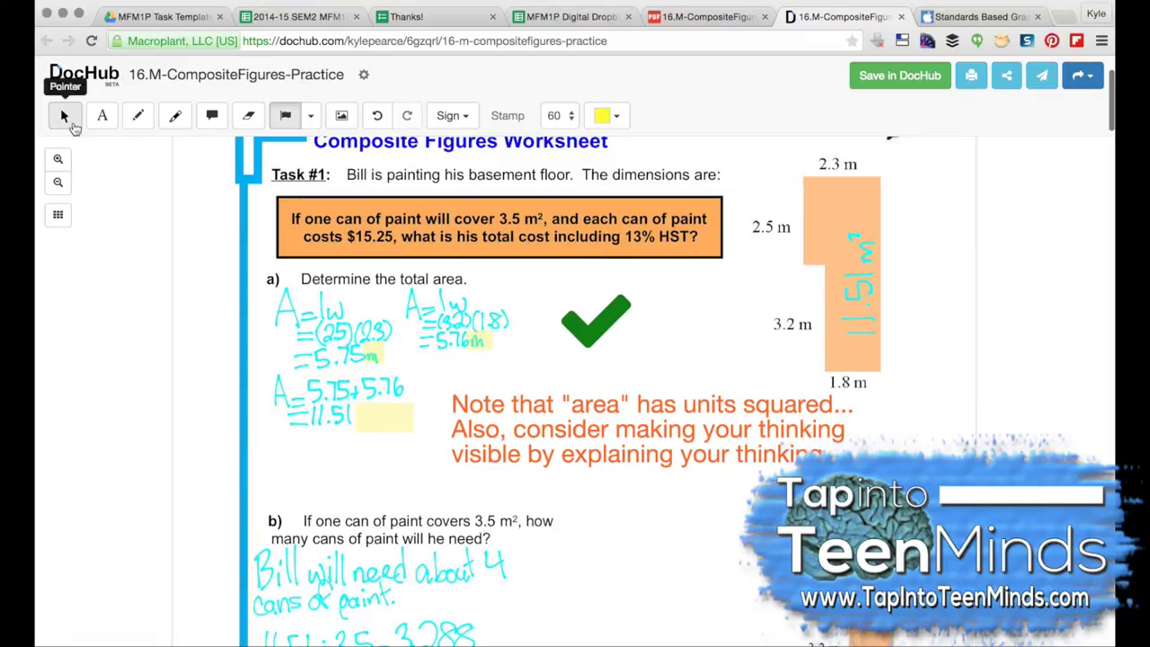
left_click(57, 214)
left_click(178, 217)
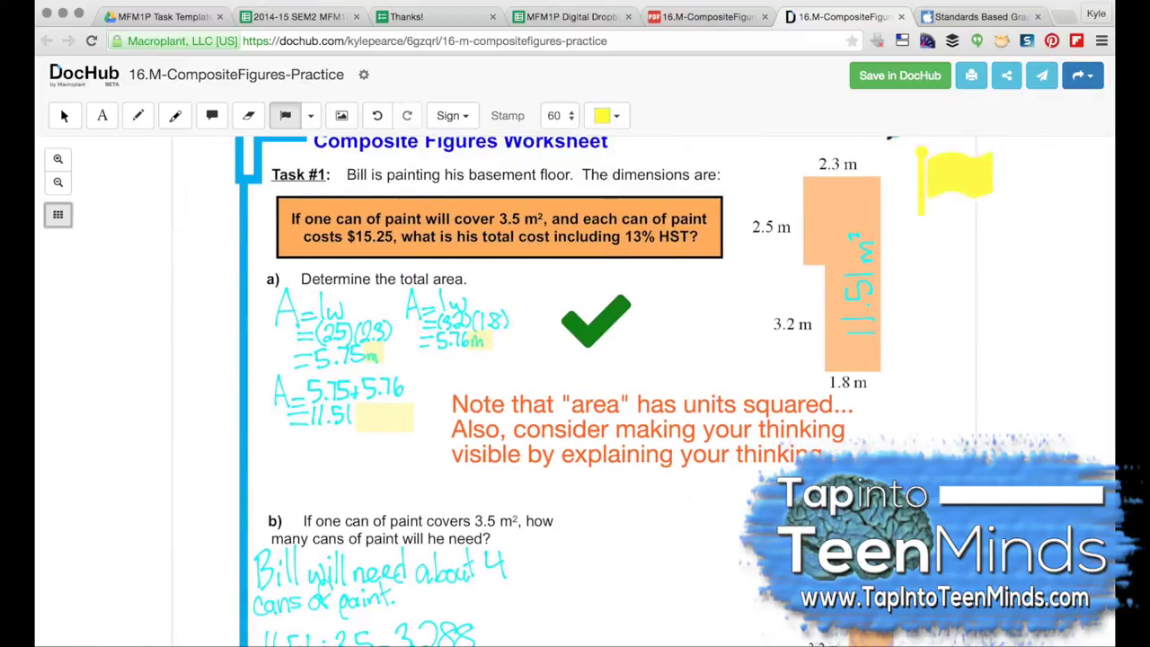
Step: Export the annotated PDF to Google Drive and view it there
left_click(1083, 76)
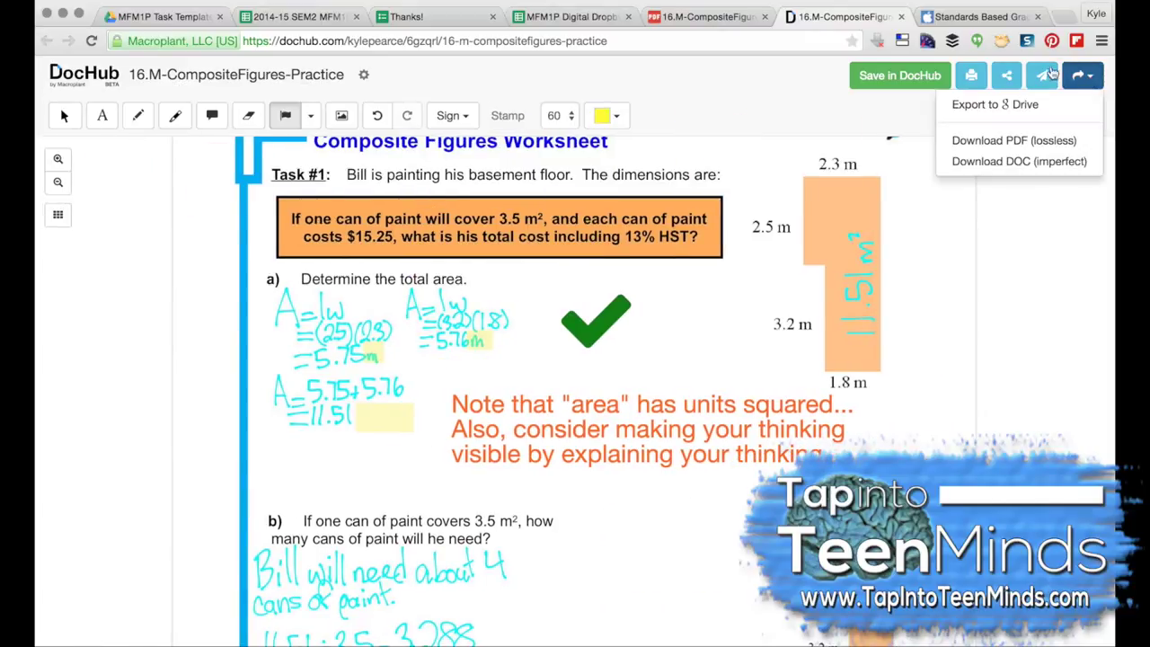
left_click(984, 111)
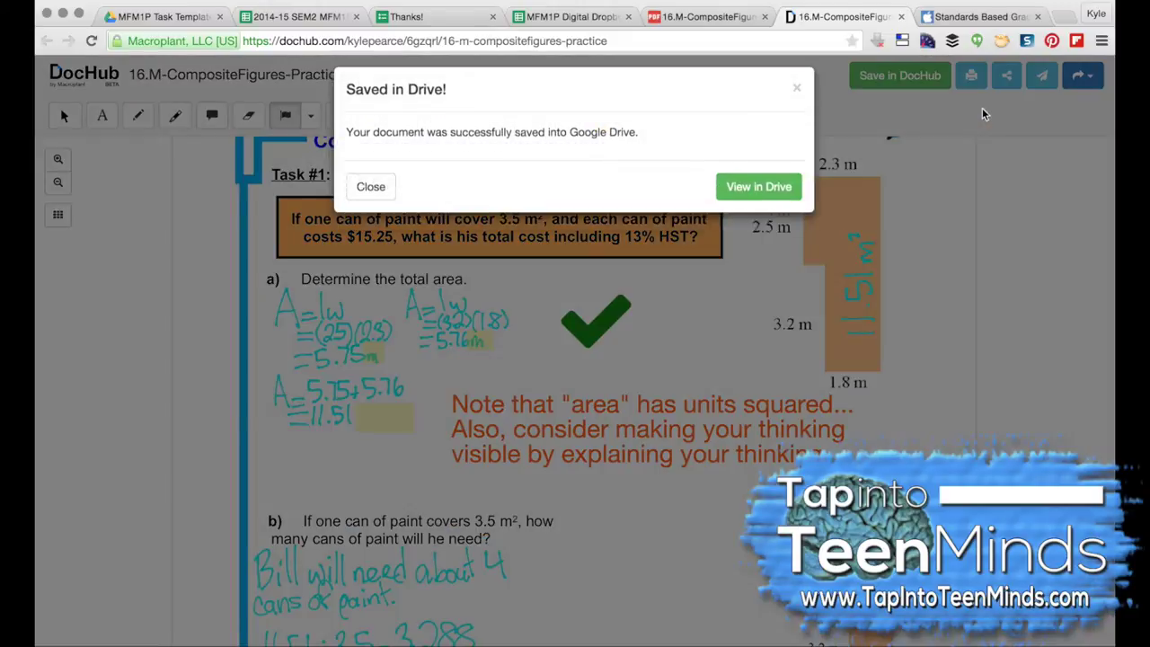
left_click(780, 201)
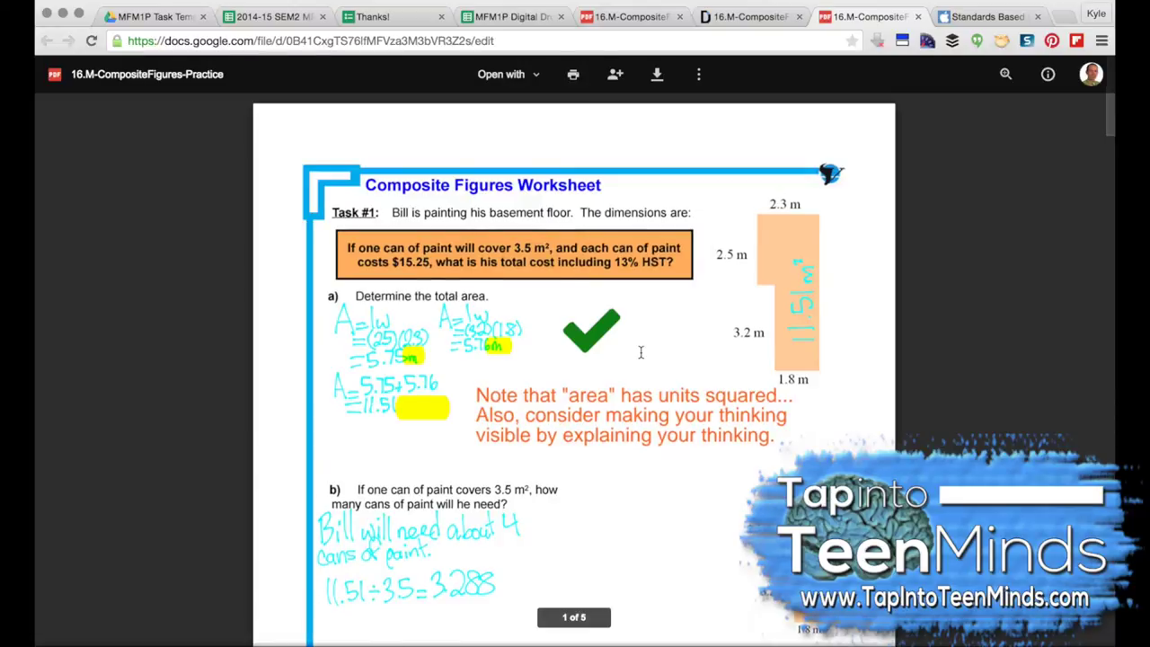
Step: Change the PDF's link sharing to 'On - Anyone with the link' and save
scroll(641, 352, "down", 3)
scroll(637, 352, "up", 3)
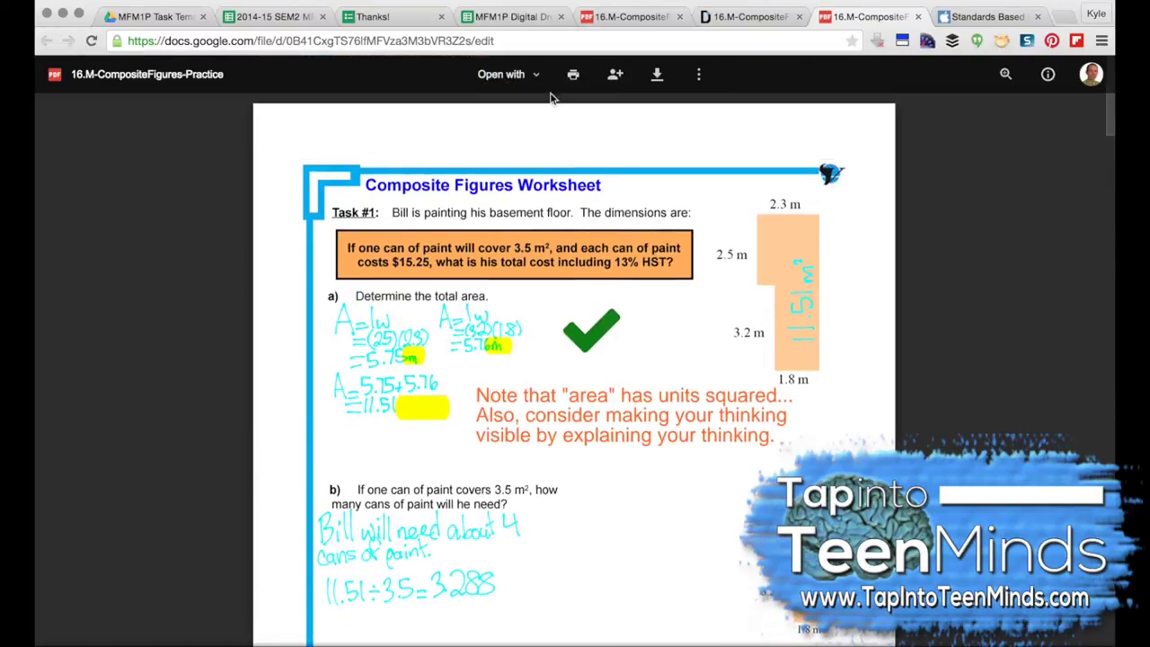
left_click(616, 76)
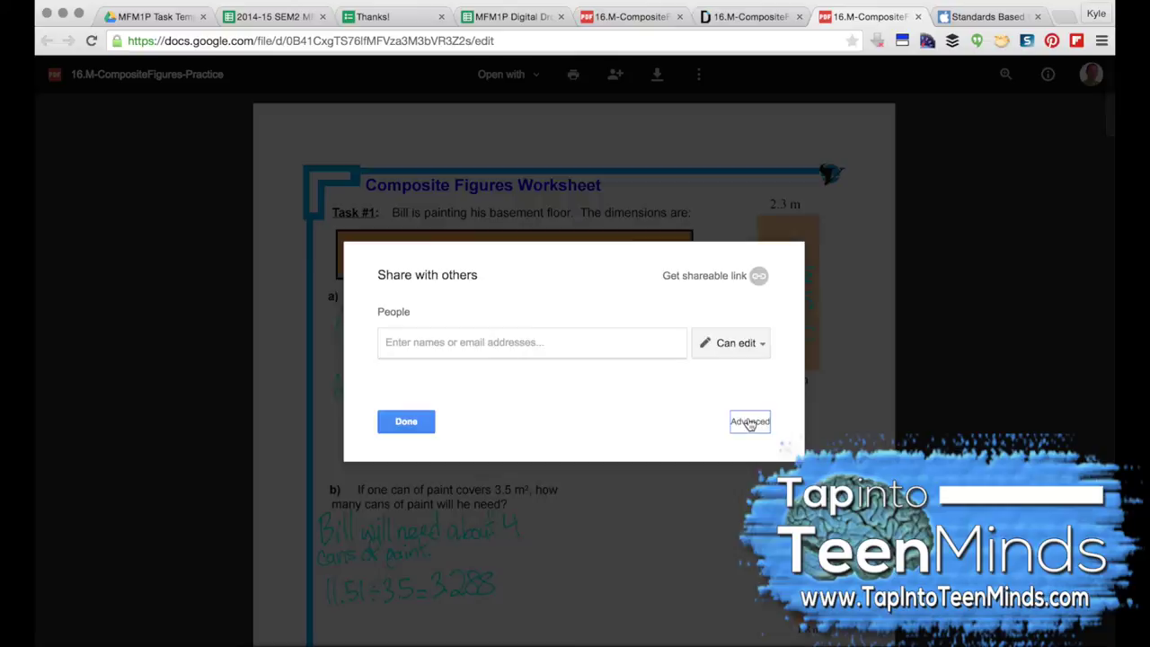
left_click(750, 424)
left_click(677, 306)
left_click(494, 324)
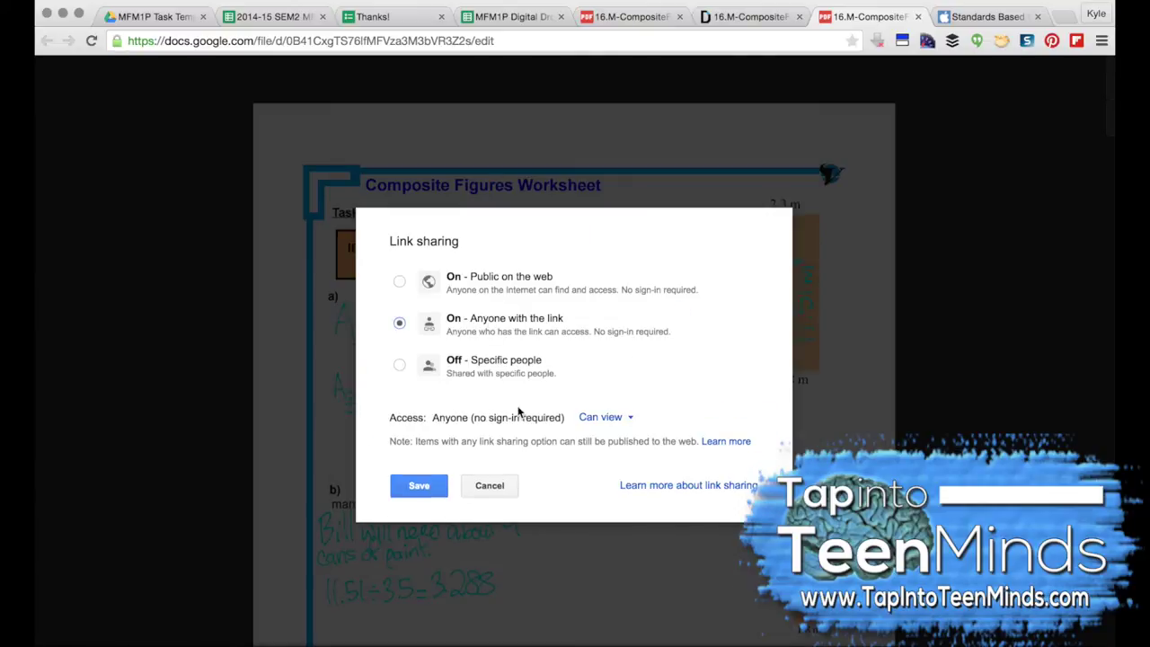
left_click(420, 490)
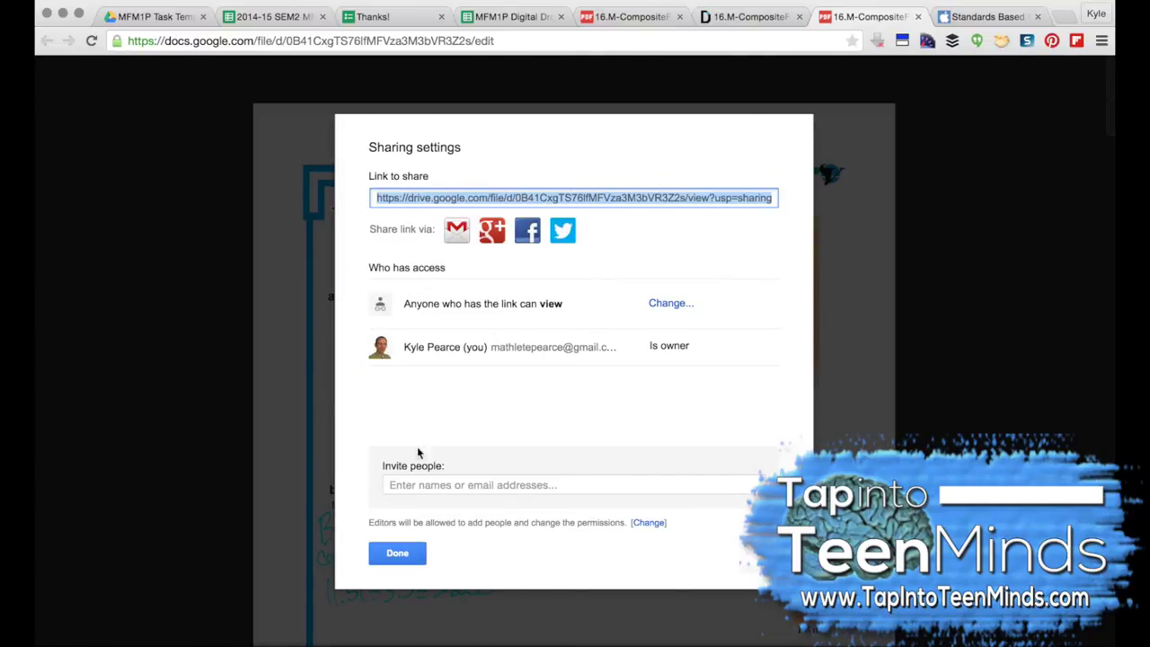
Step: Copy the full share link and close the sharing settings
left_click(469, 199)
right_click(534, 206)
left_click(396, 554)
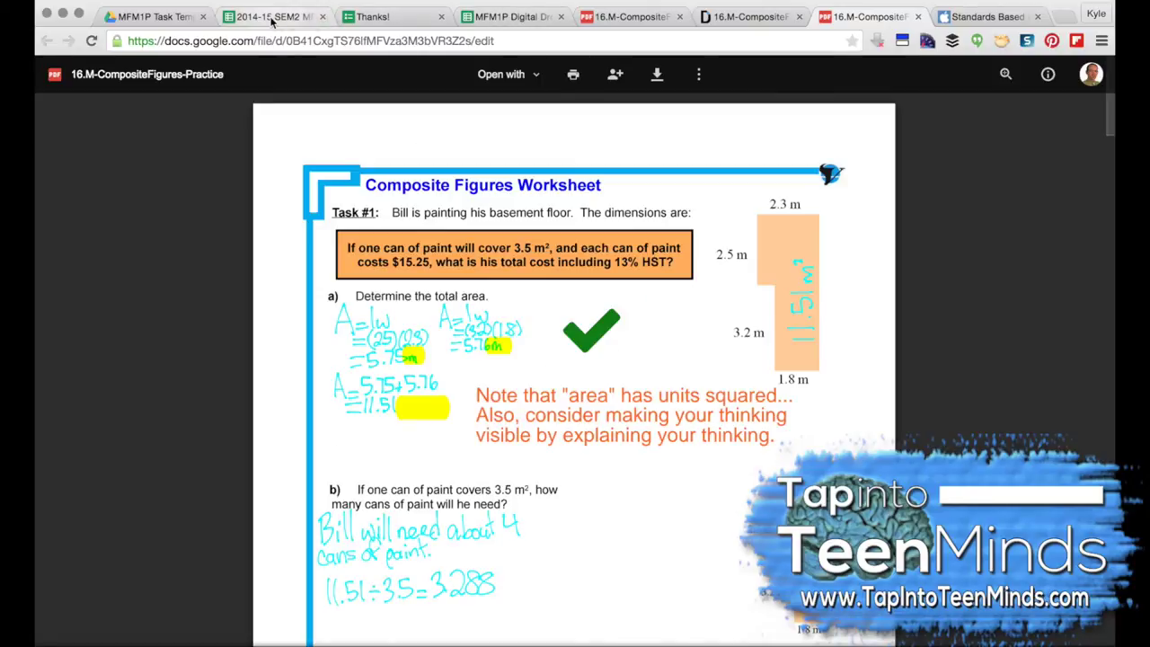
Step: Return to the 2014-15 SEM2 spreadsheet's Master sheet and scroll to the learning goal 12 columns
left_click(273, 17)
scroll(594, 472, "down", 10)
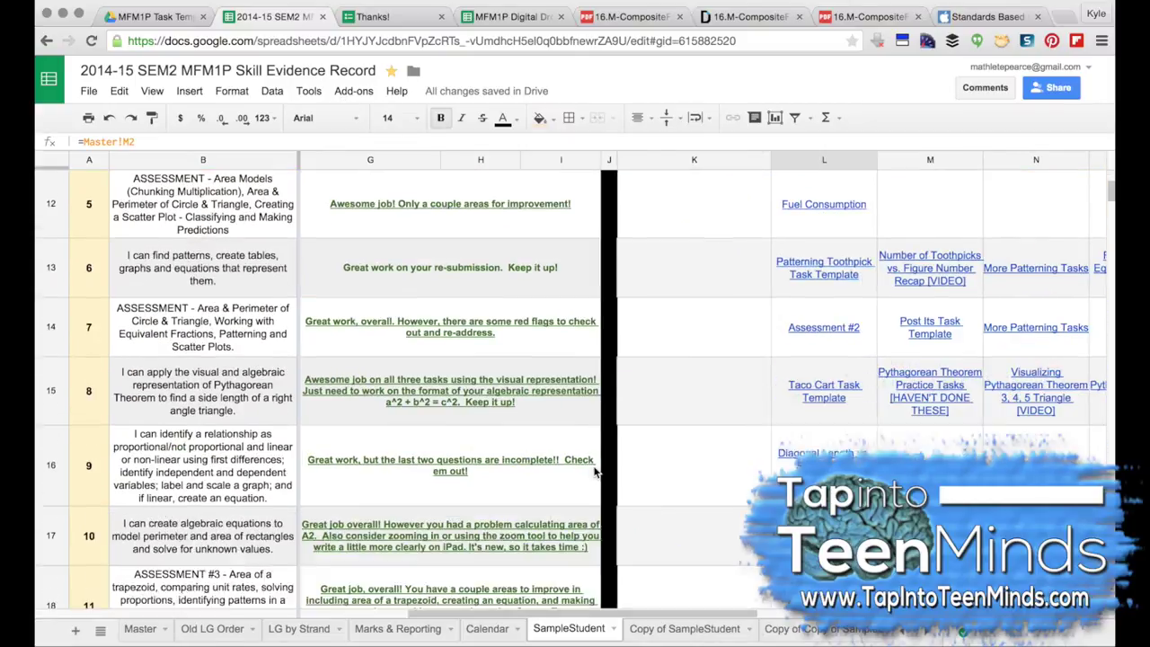
scroll(594, 472, "down", 3)
left_click(143, 629)
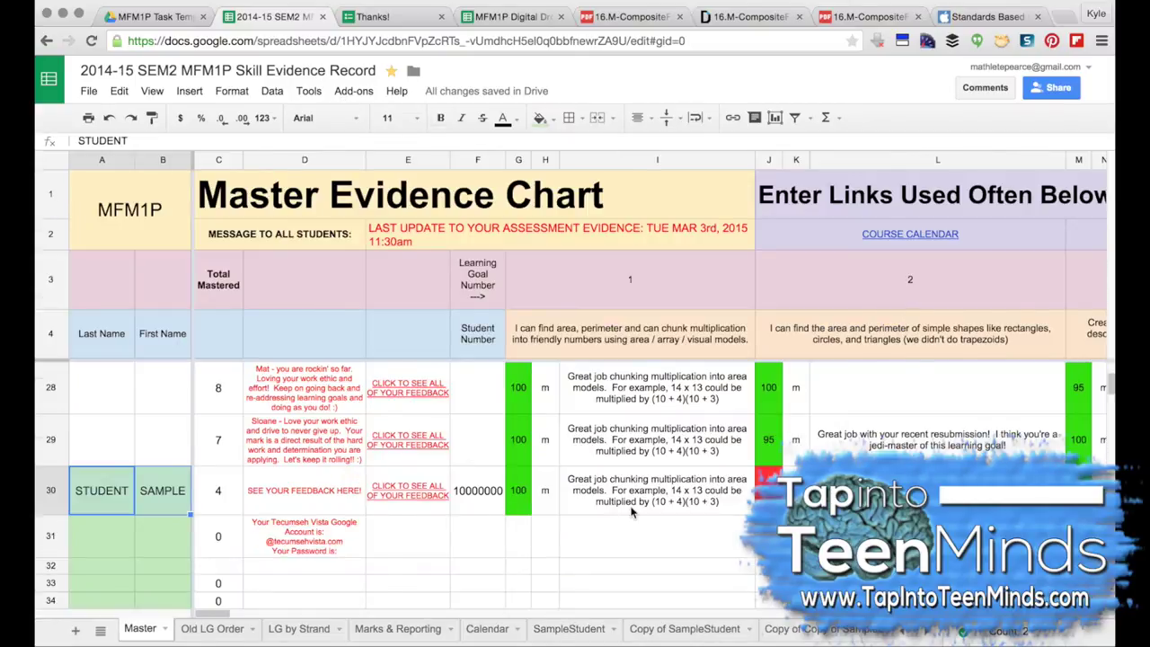
scroll(631, 512, "right", 15)
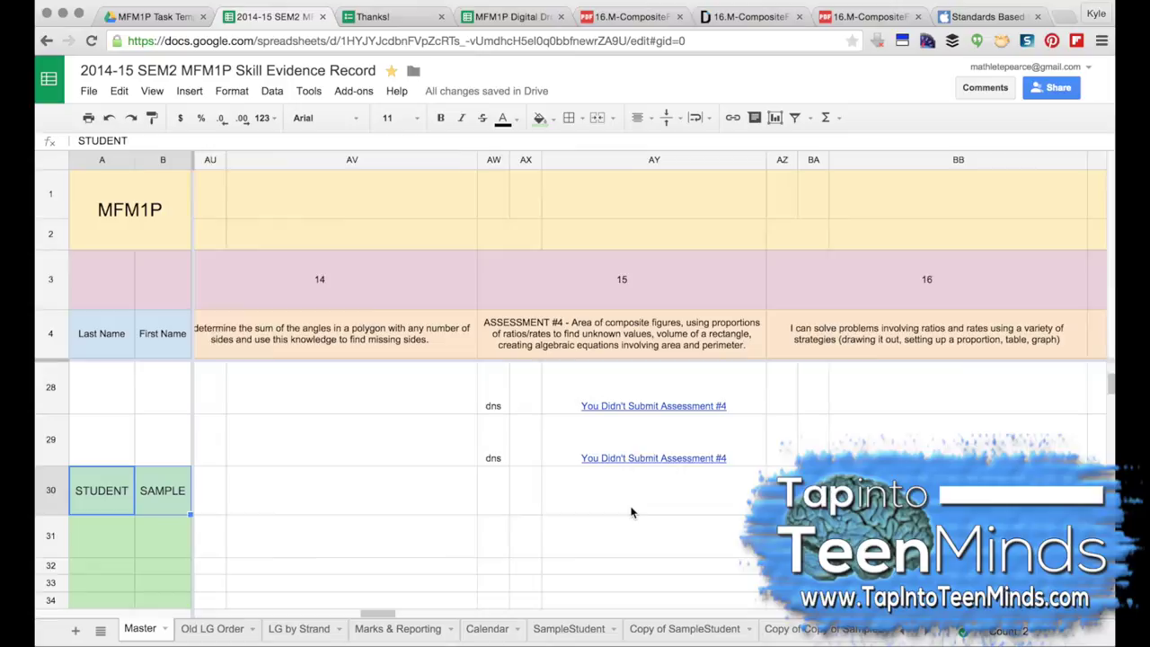
scroll(632, 512, "right", 5)
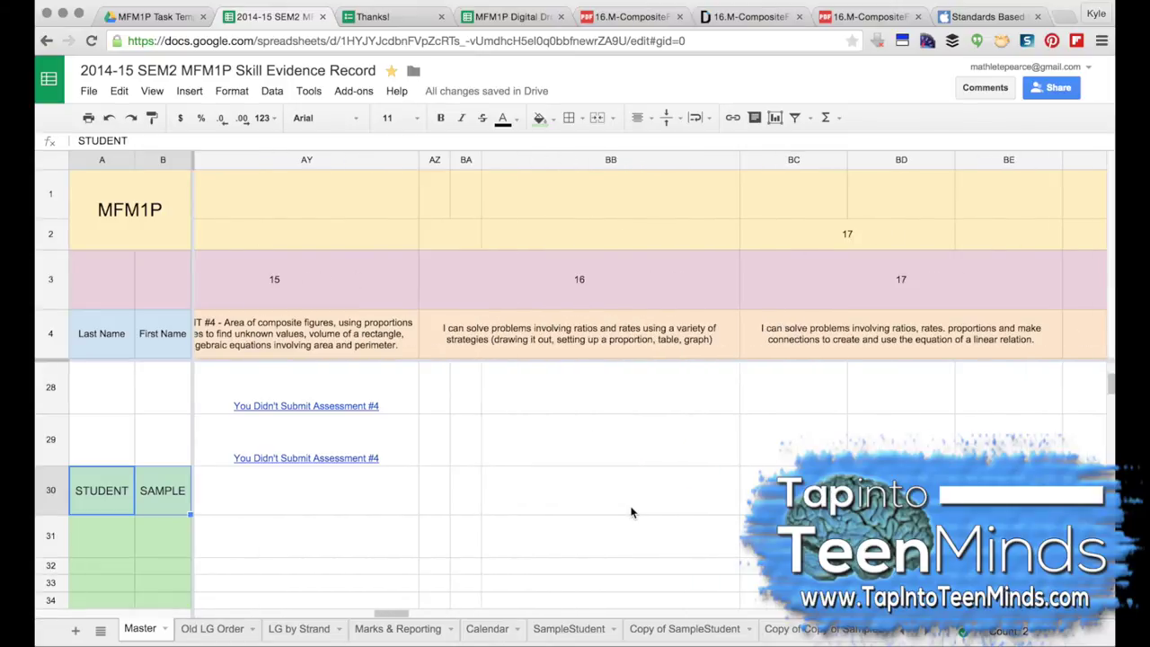
scroll(632, 513, "left", 8)
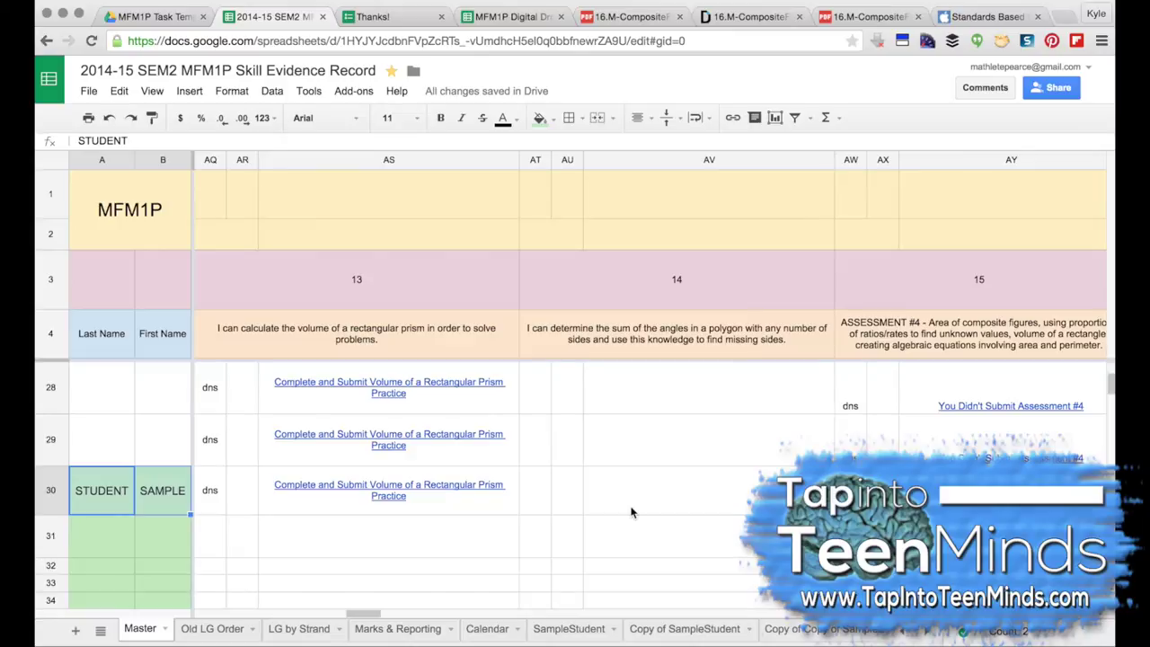
scroll(743, 512, "left", 5)
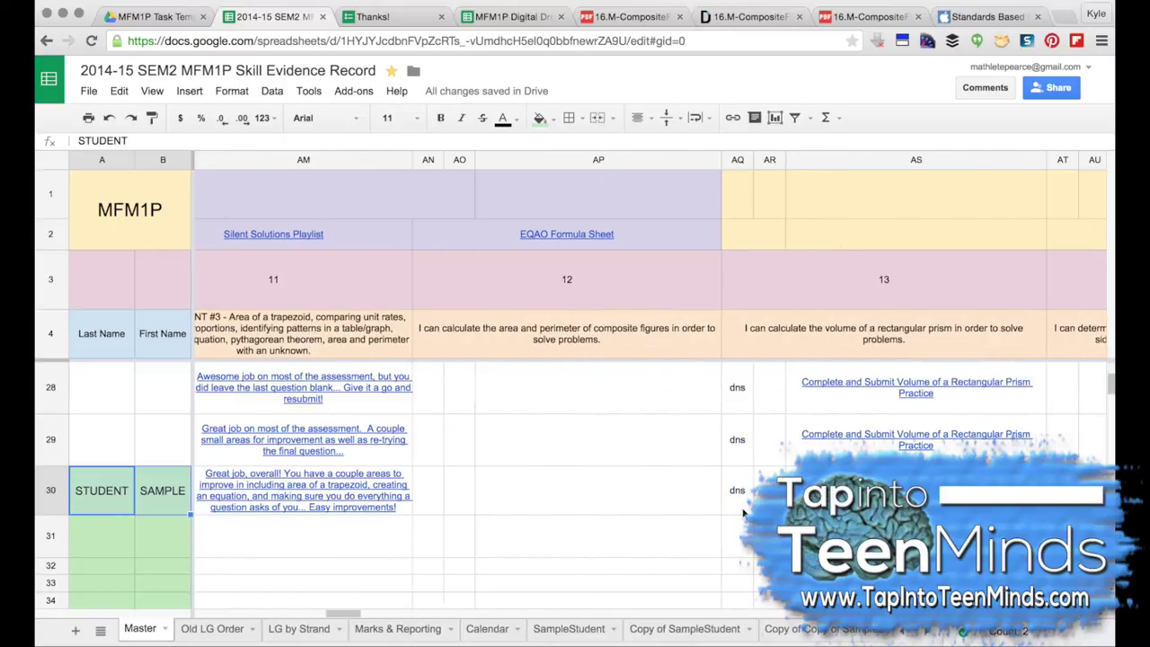
Step: Enter the student's goal 12 mark of 85 in cell AN30
left_click(436, 496)
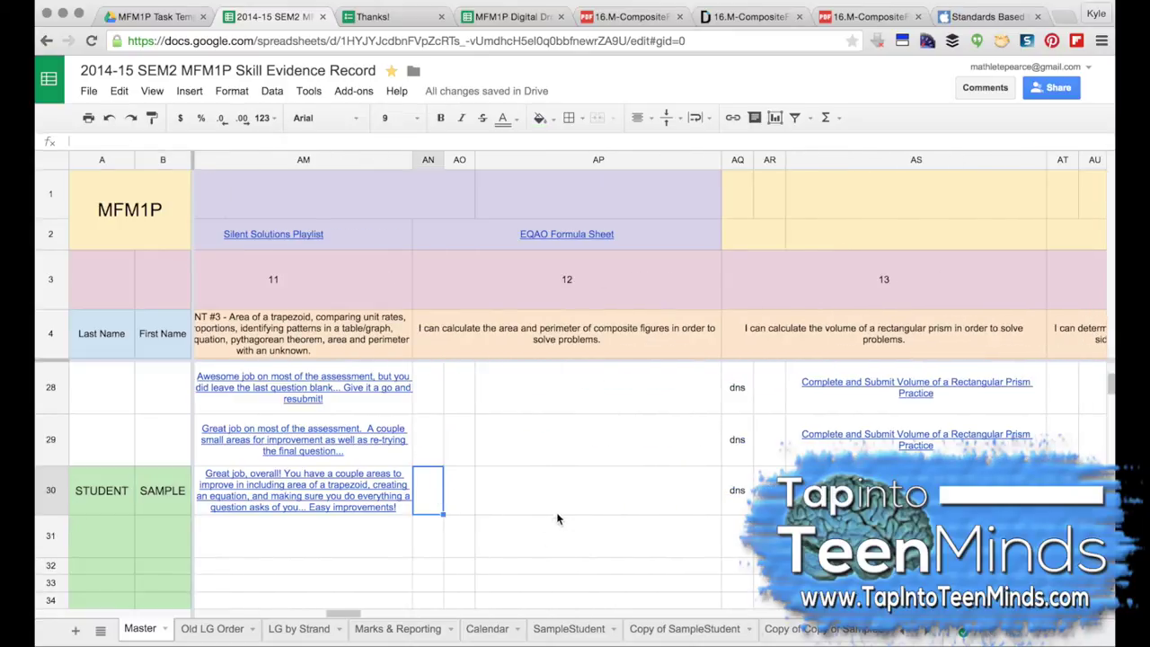
type("85")
key("Tab")
key("Tab")
Step: Add a HYPERLINK formula in AP30 linking the PDF share URL with 'Great job chunking each composite figure…' feedback
type("=h")
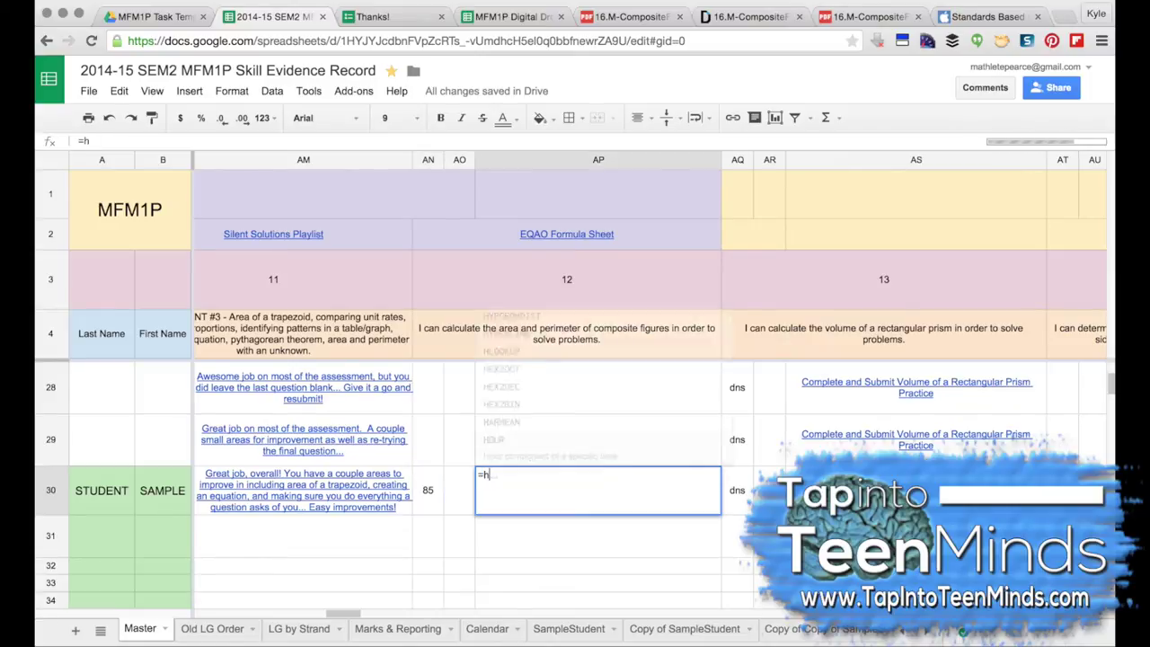
type("yperlink(\"")
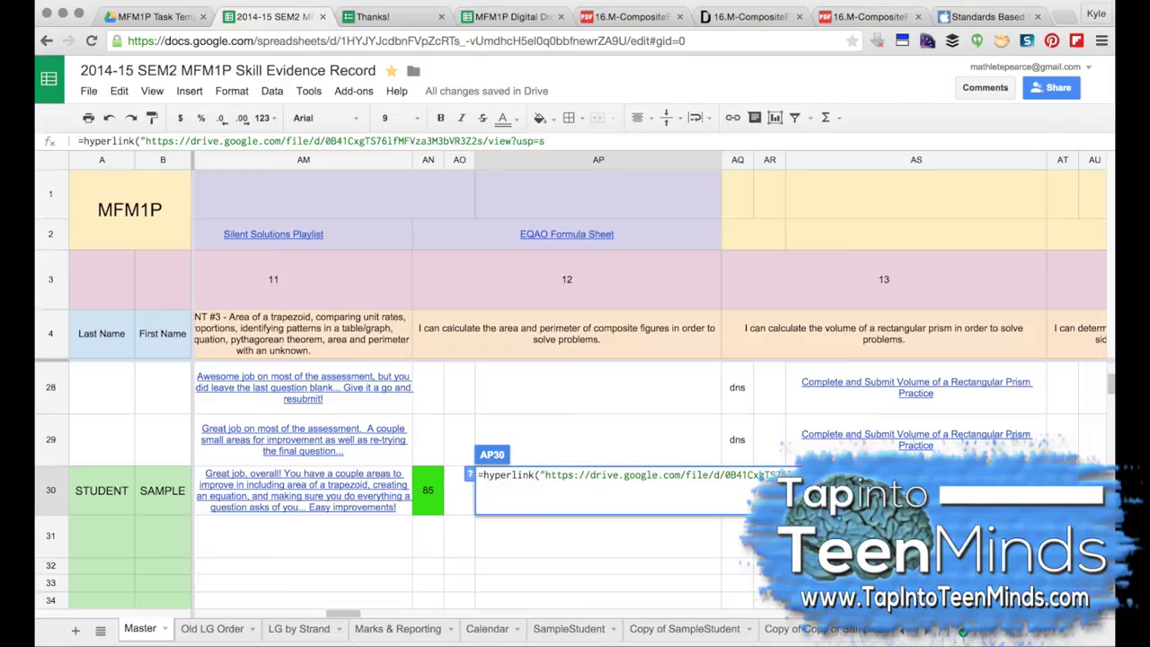
type("\",\"Great job ch")
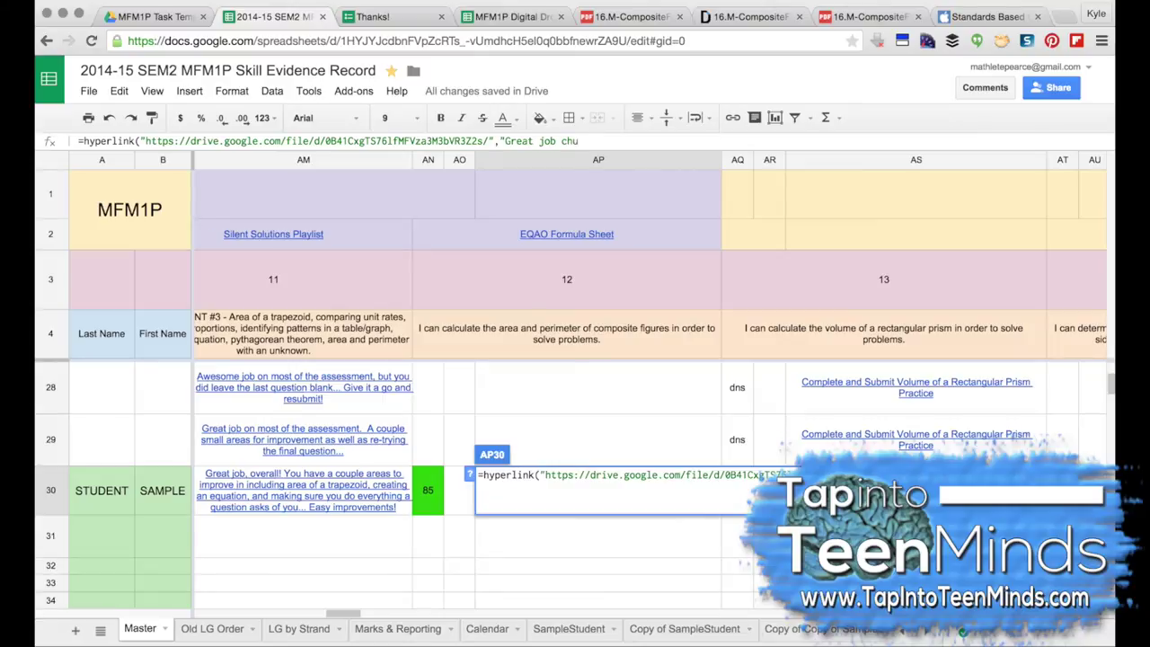
type("unking each composite figure into simple shapes! Noe th")
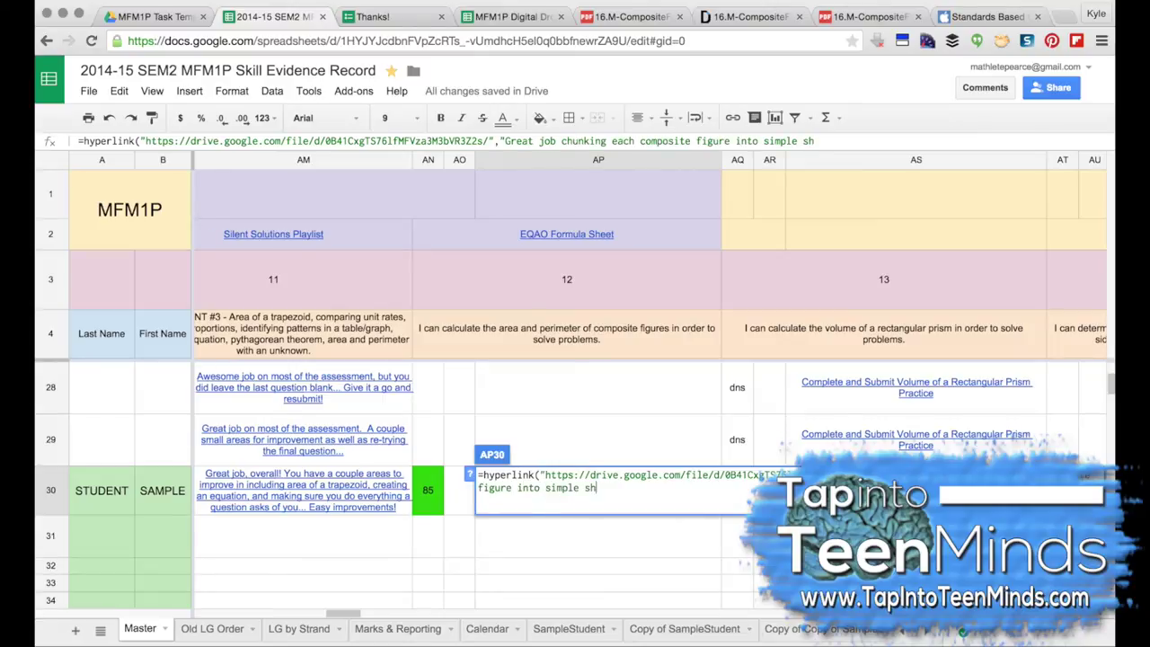
key("BackSpace")
key("BackSpace")
key("BackSpace")
key("BackSpace")
key("BackSpace")
key("BackSpace")
type("Please see the yellow flags and ...")
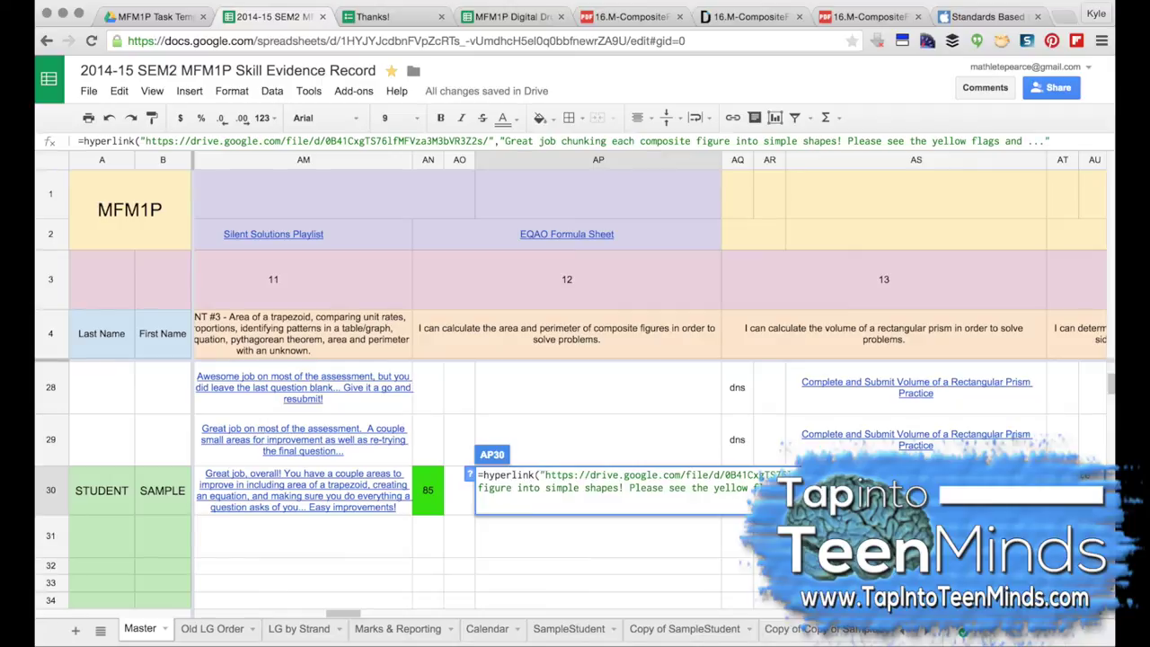
type("a")
key("BackSpace")
key("BackSpace")
key("BackSpace")
key("BackSpace")
key("BackSpace")
key("BackSpace")
key("Return")
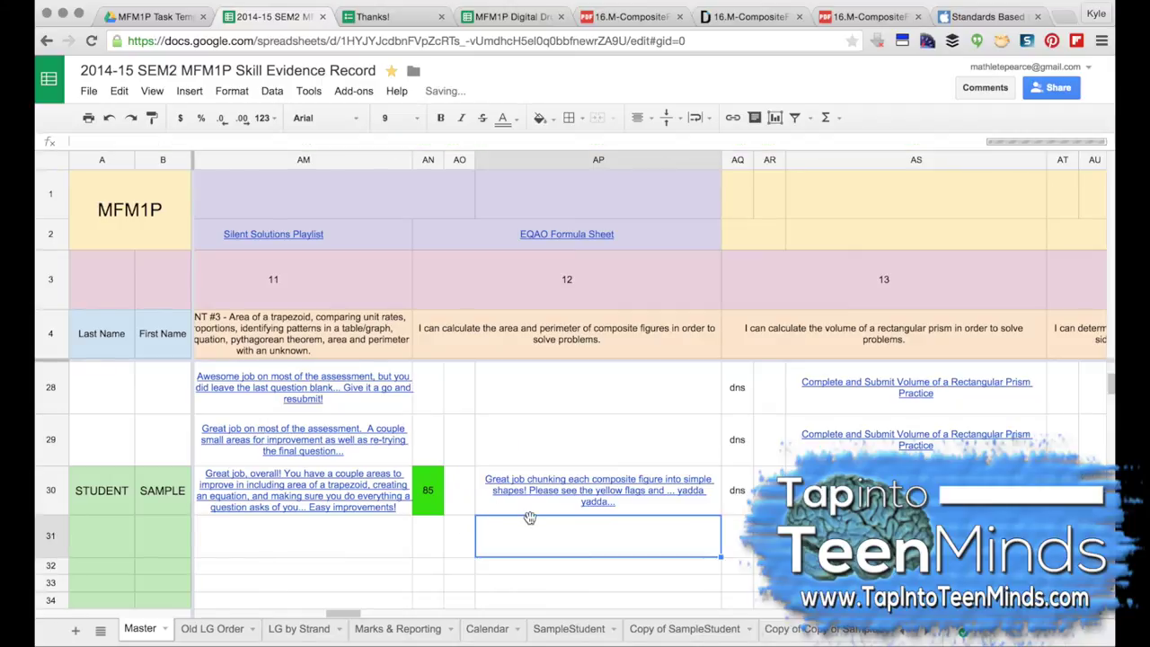
Step: On SampleStudent, review row 19's goal 12 mark and stars, then follow G19's link to the annotated PDF
left_click(566, 628)
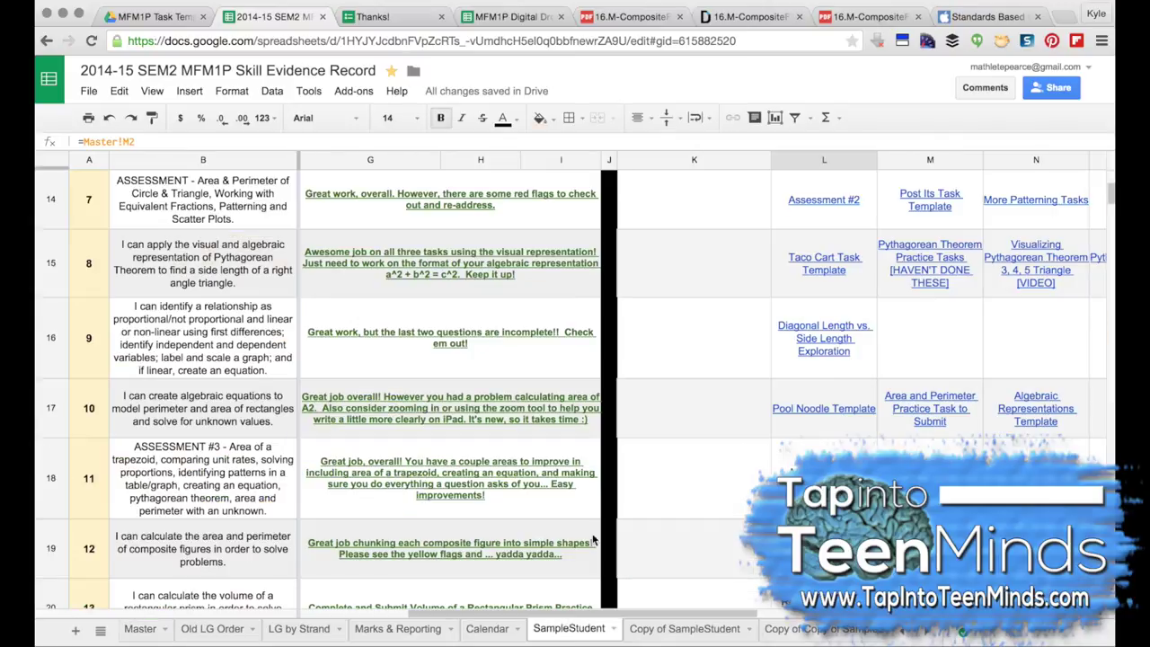
scroll(617, 476, "down", 5)
scroll(618, 475, "left", 5)
scroll(617, 476, "down", 6)
scroll(617, 475, "up", 6)
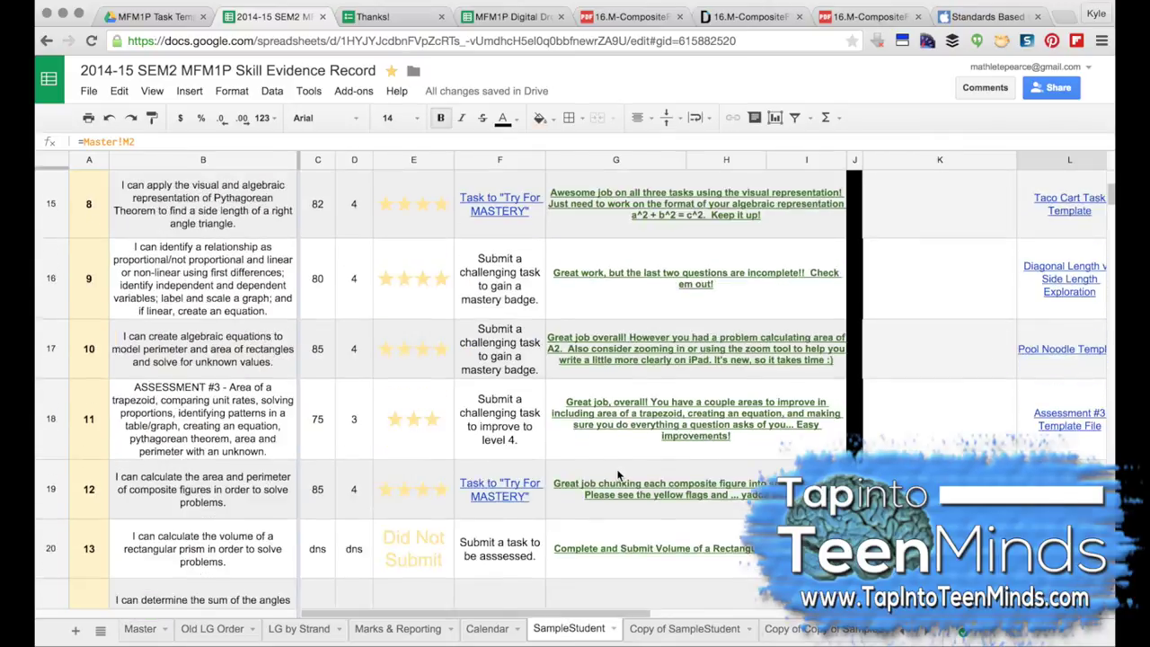
left_click(124, 497)
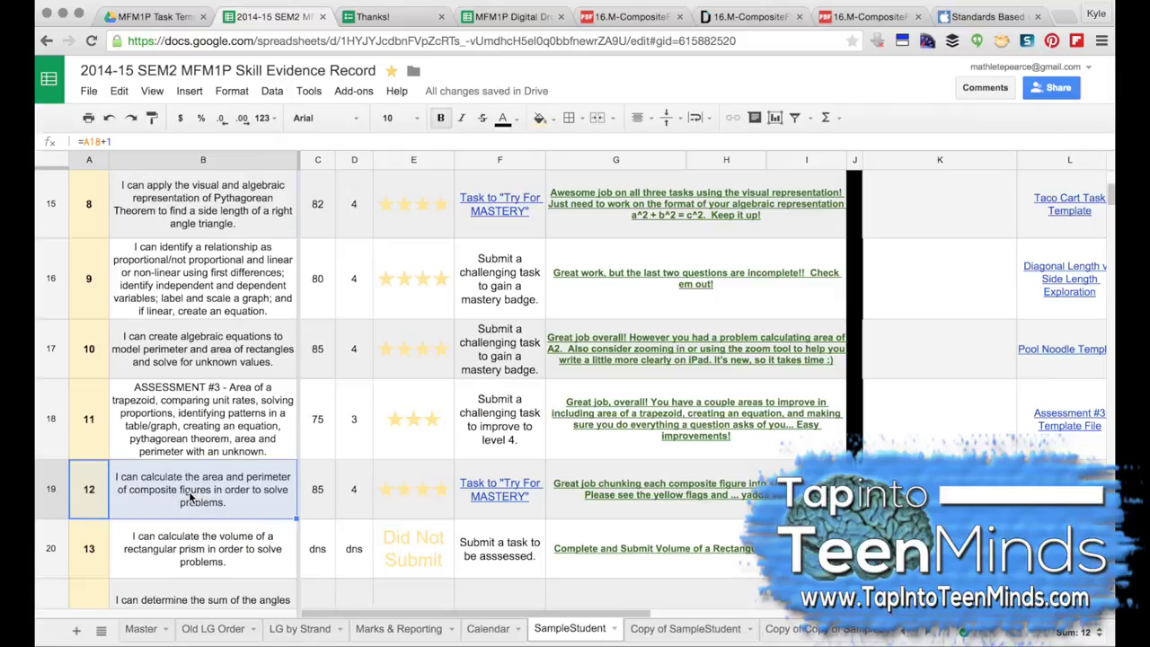
left_click(329, 501)
left_click(412, 500)
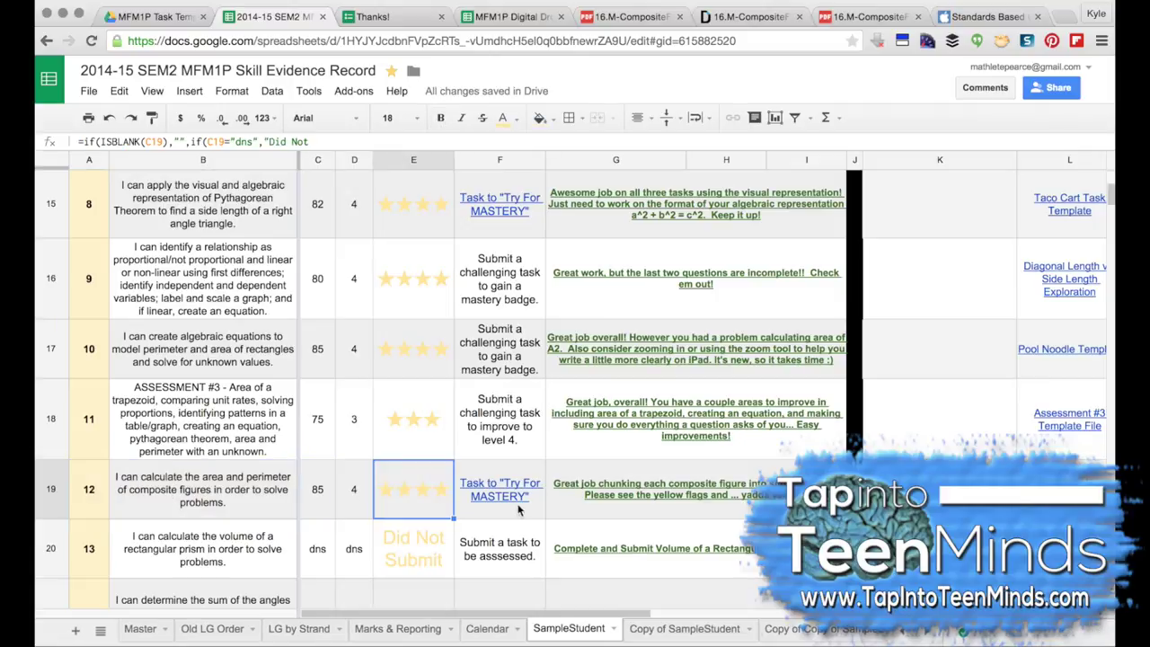
left_click(633, 504)
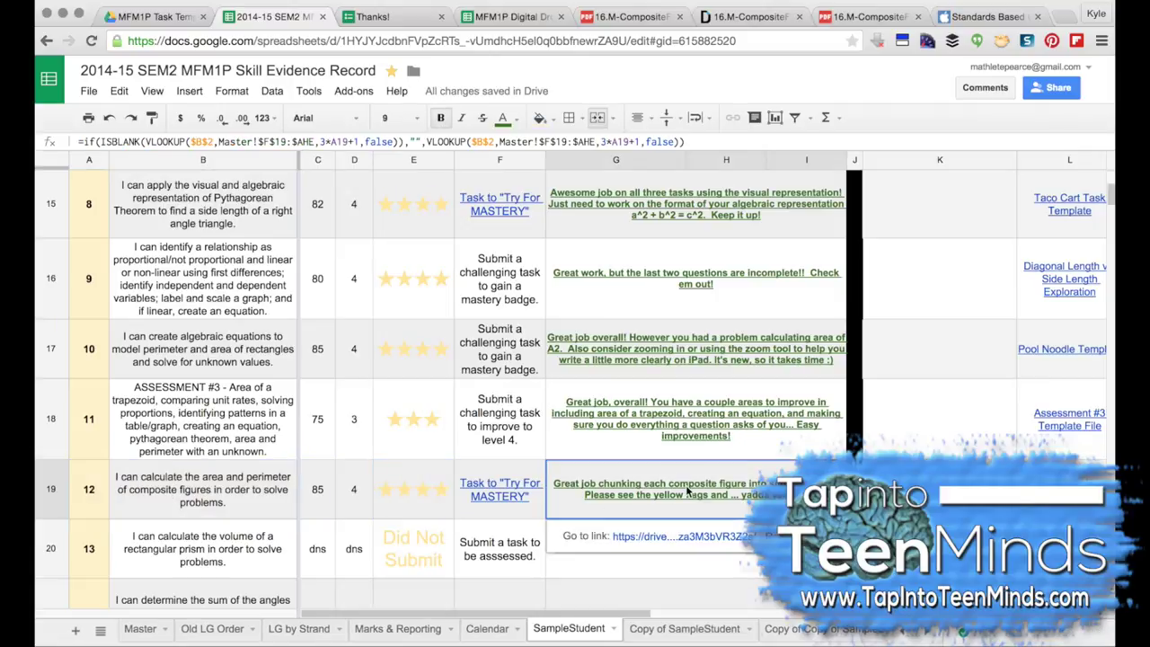
left_click(680, 538)
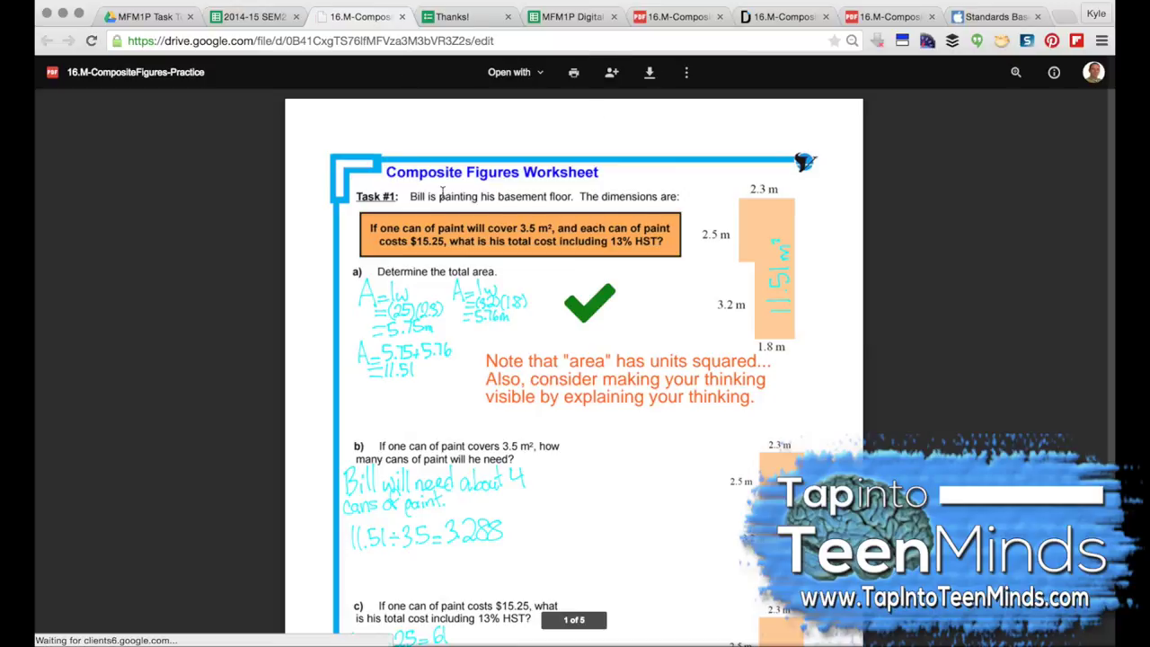